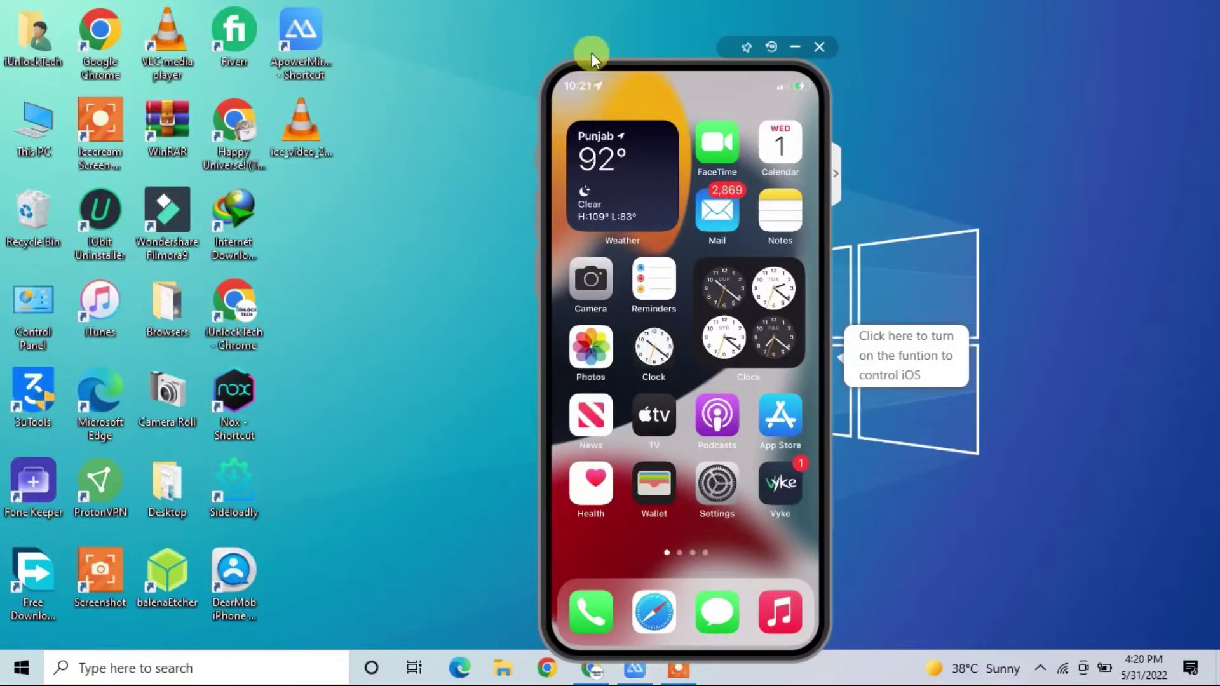
- Move the mirrored iPhone window higher and switch to the DearMob iPhone Manager product page tab
left_click_drag(610, 67, 604, 28)
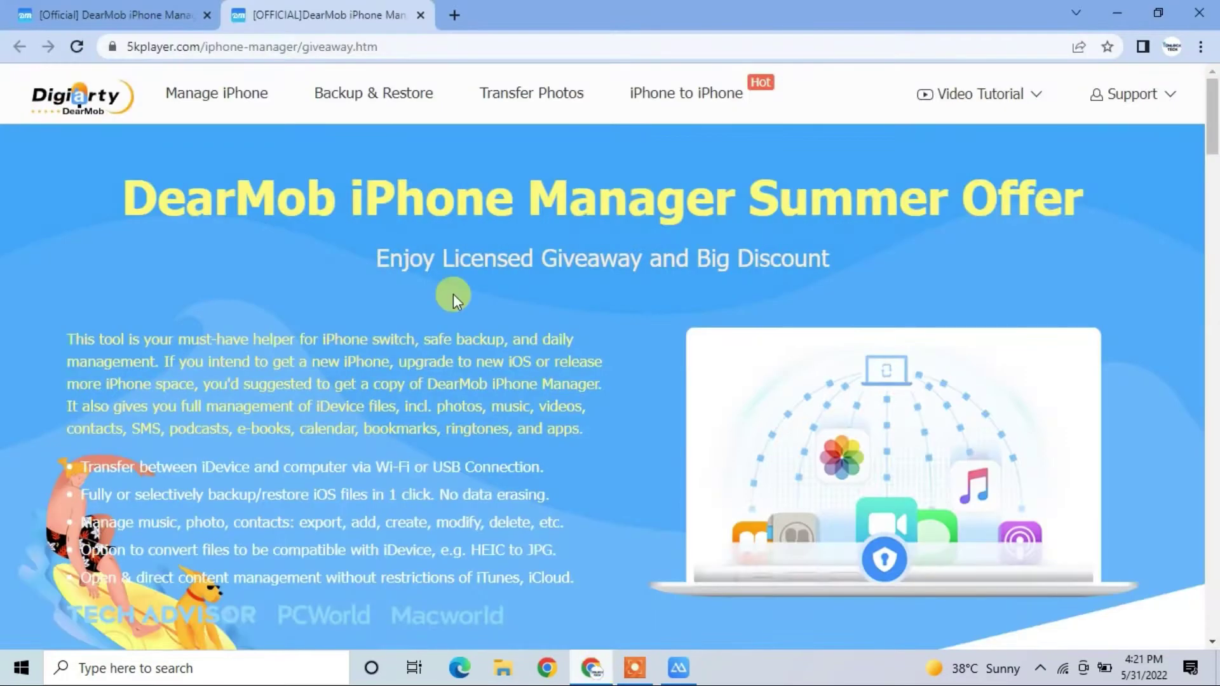
key("ctrl+shift+Tab")
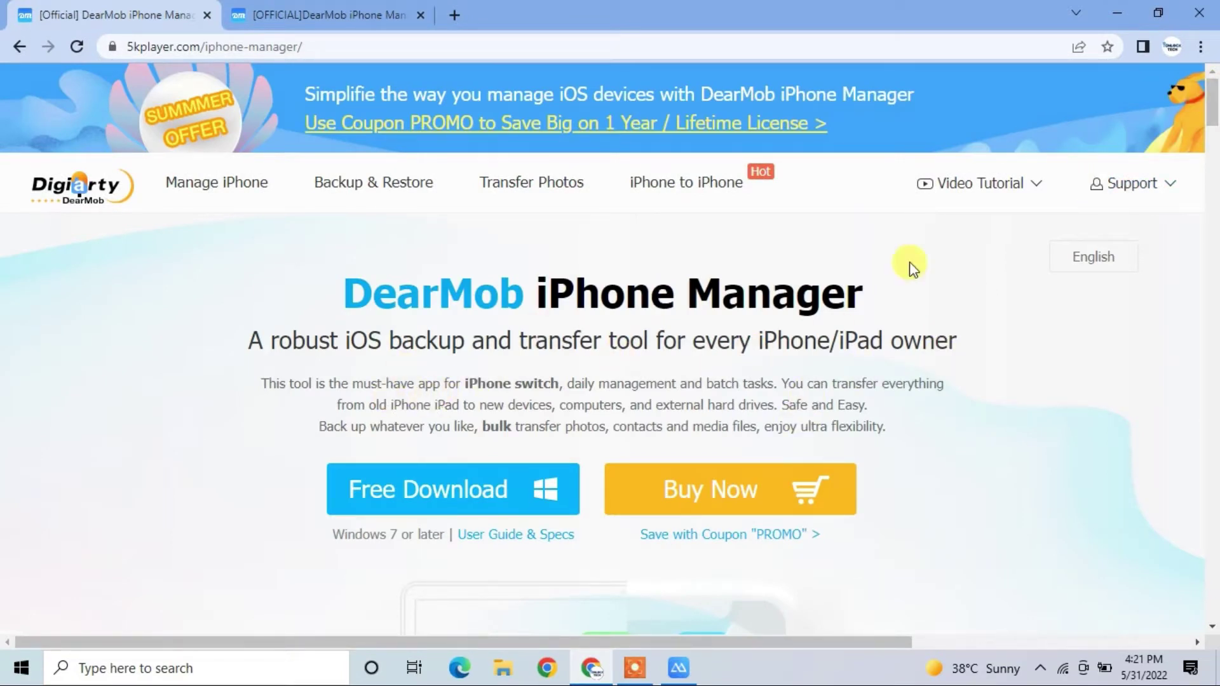
- Browse the iPhone Manager page, highlighting the Transfer and Manage heading, then view the Summer Offer giveaway tab
left_click_drag(1215, 119, 1215, 186)
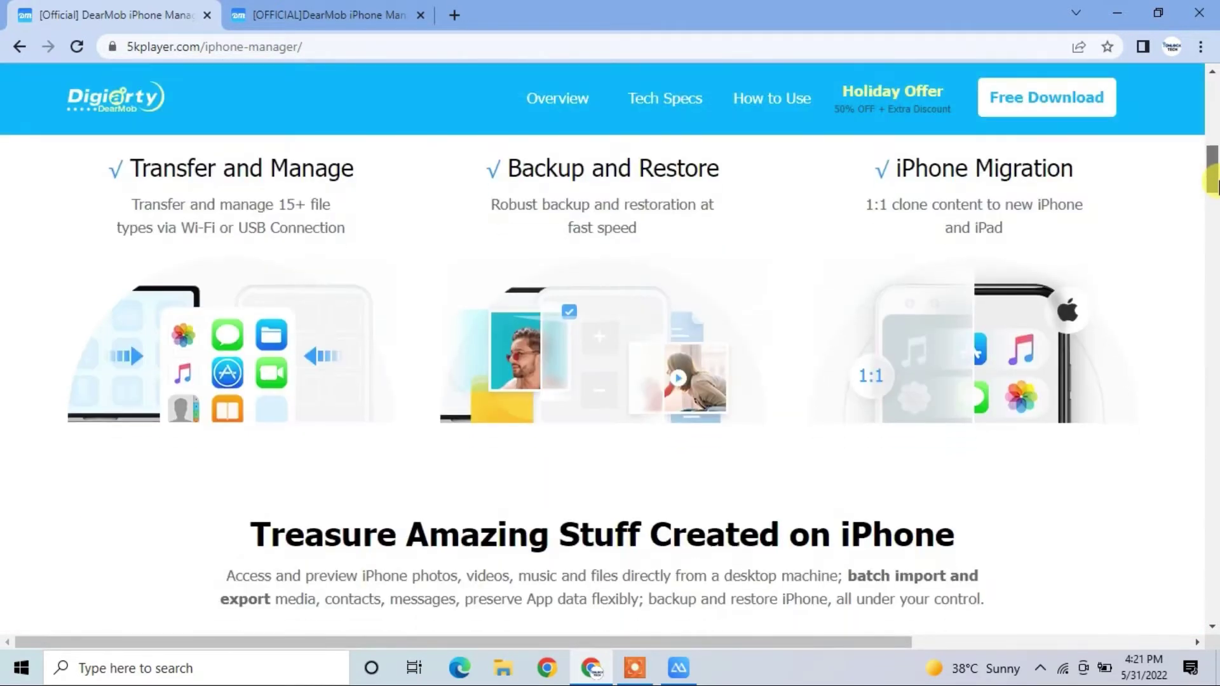
left_click_drag(535, 169, 706, 169)
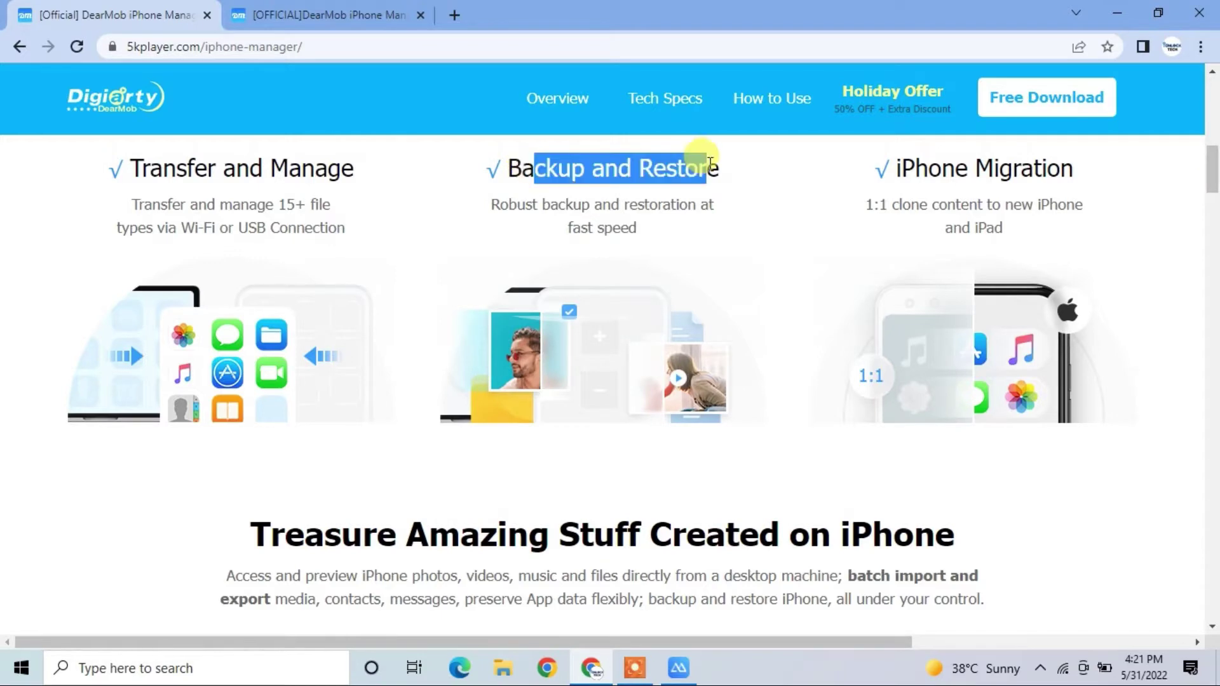
left_click_drag(115, 163, 328, 157)
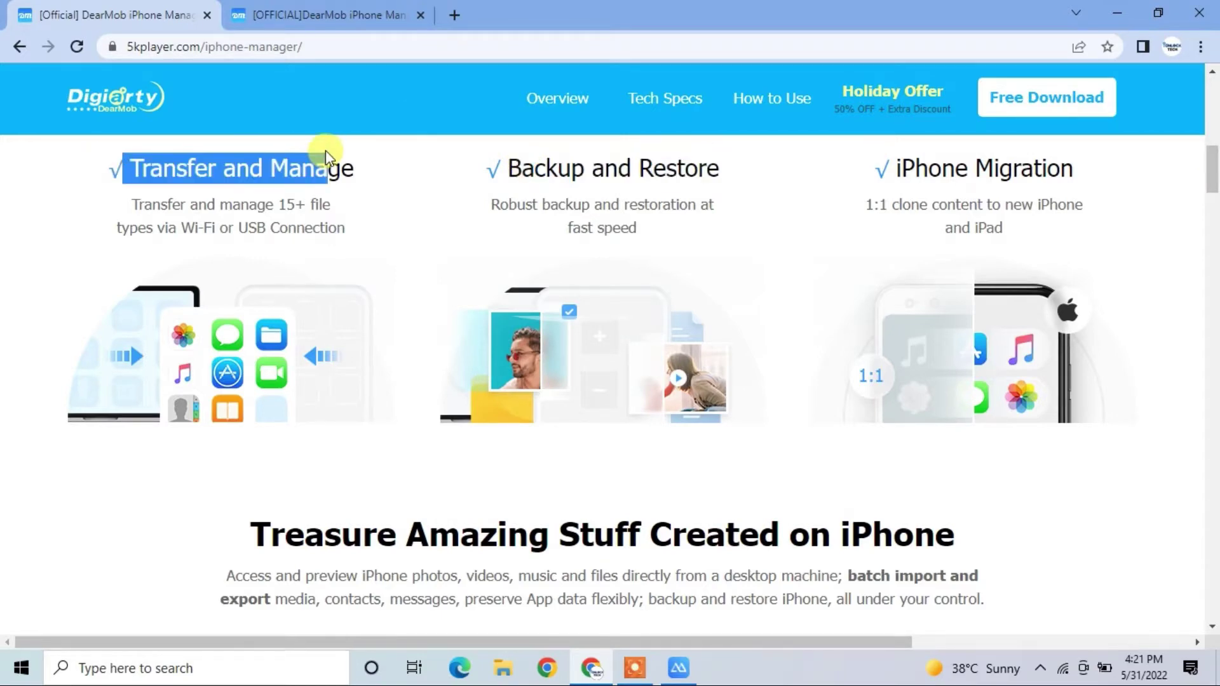
left_click_drag(1213, 154, 1214, 230)
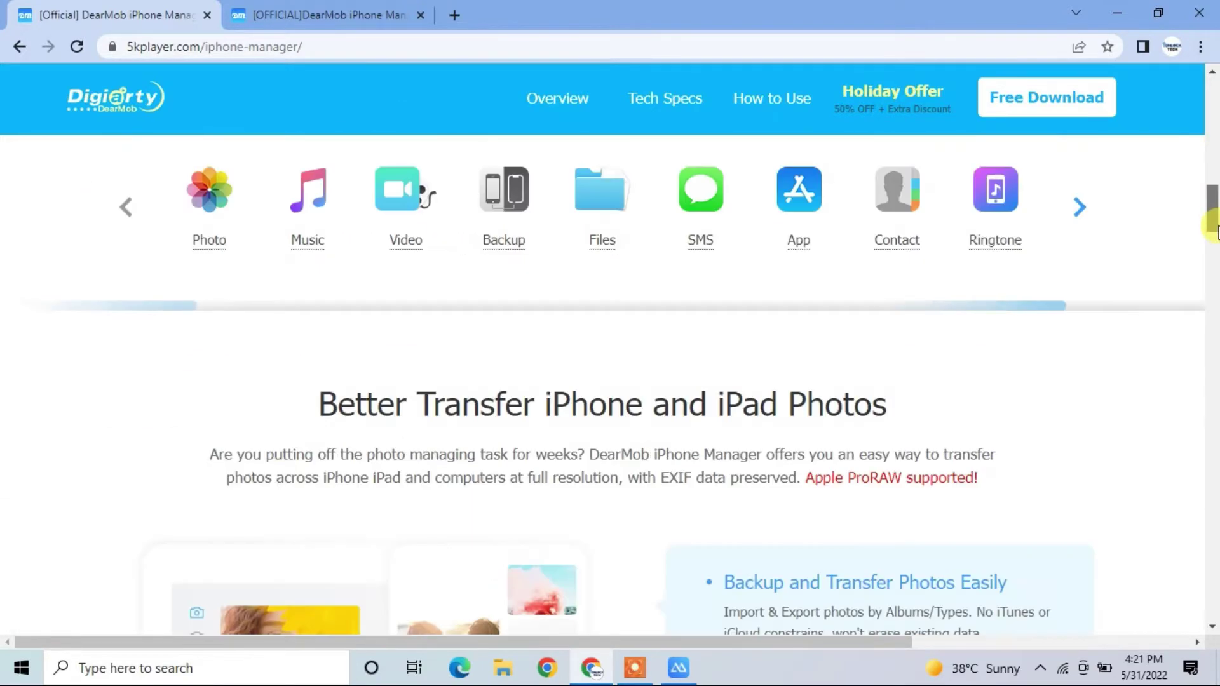
scroll(1214, 229, "up", 1)
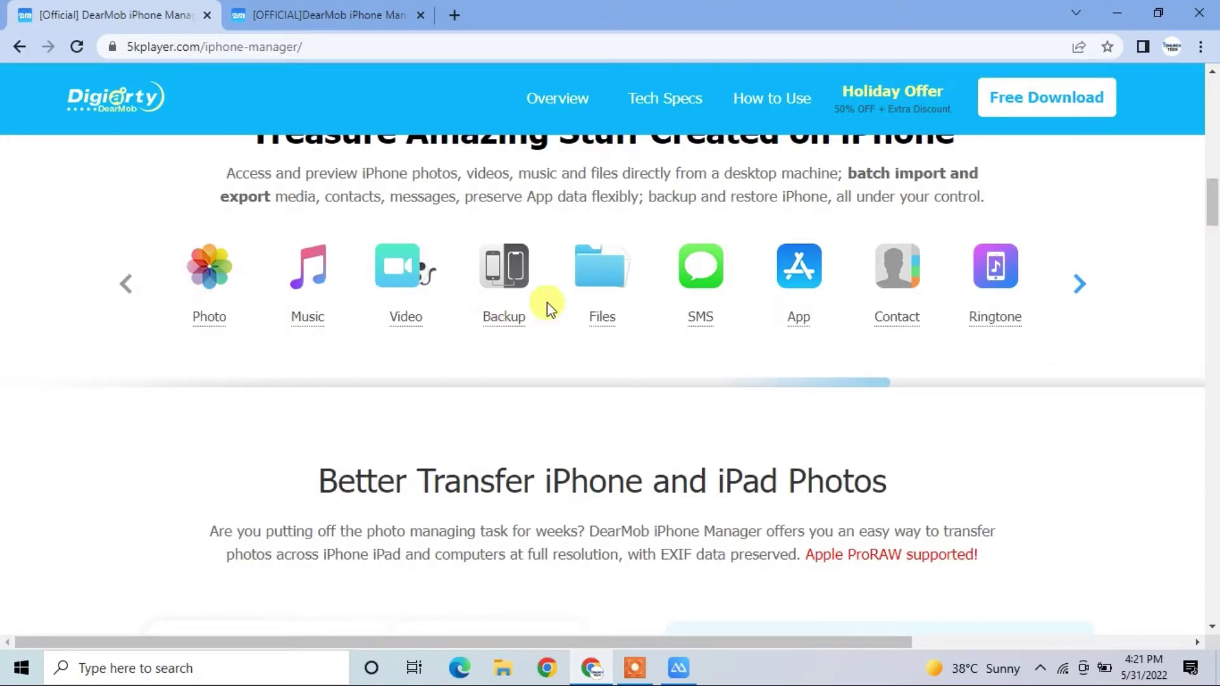
left_click(1210, 284)
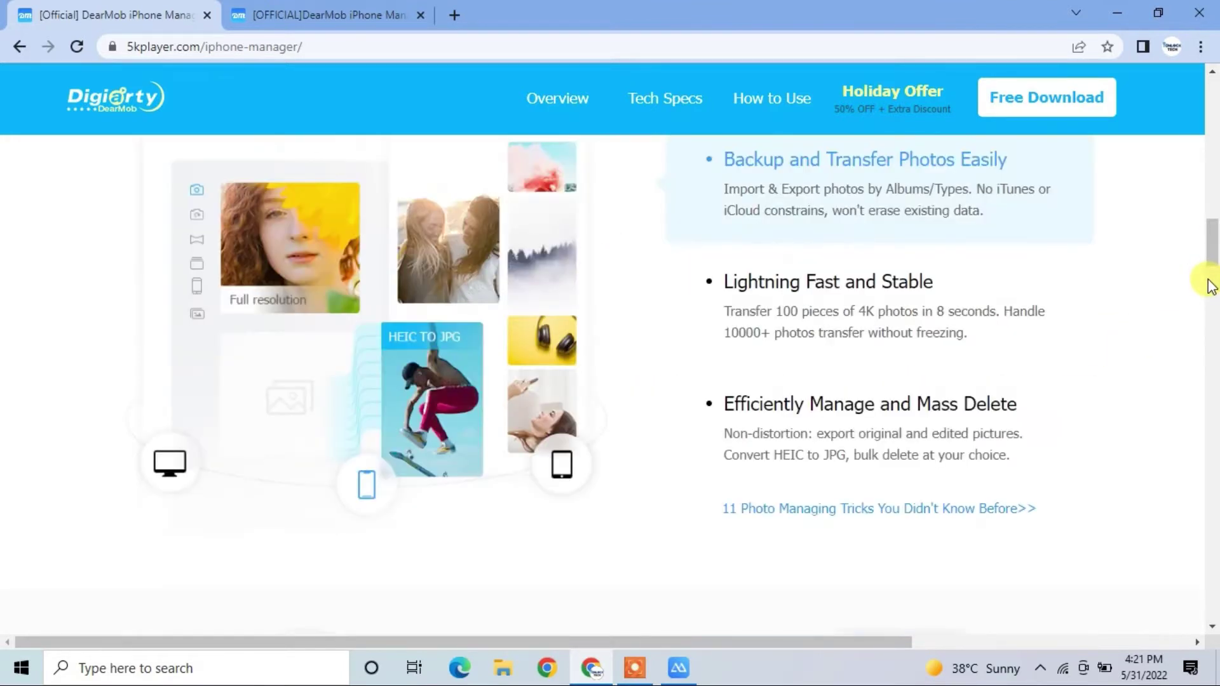
left_click_drag(1210, 285, 1213, 79)
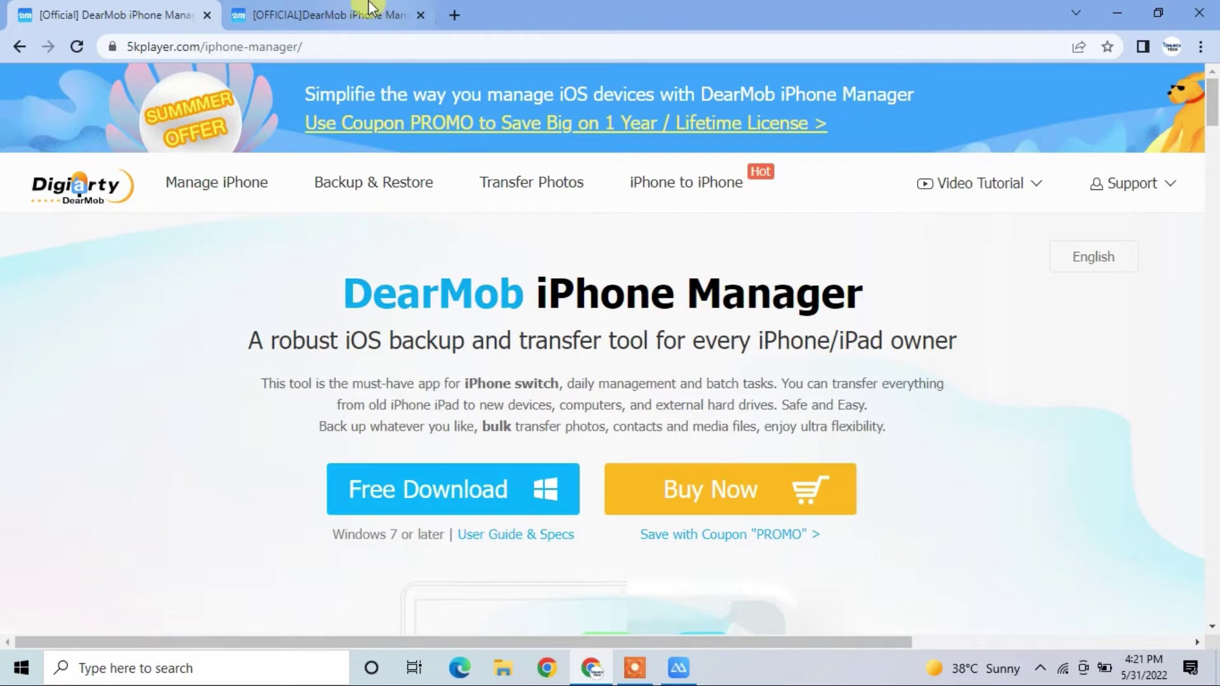
left_click(399, 9)
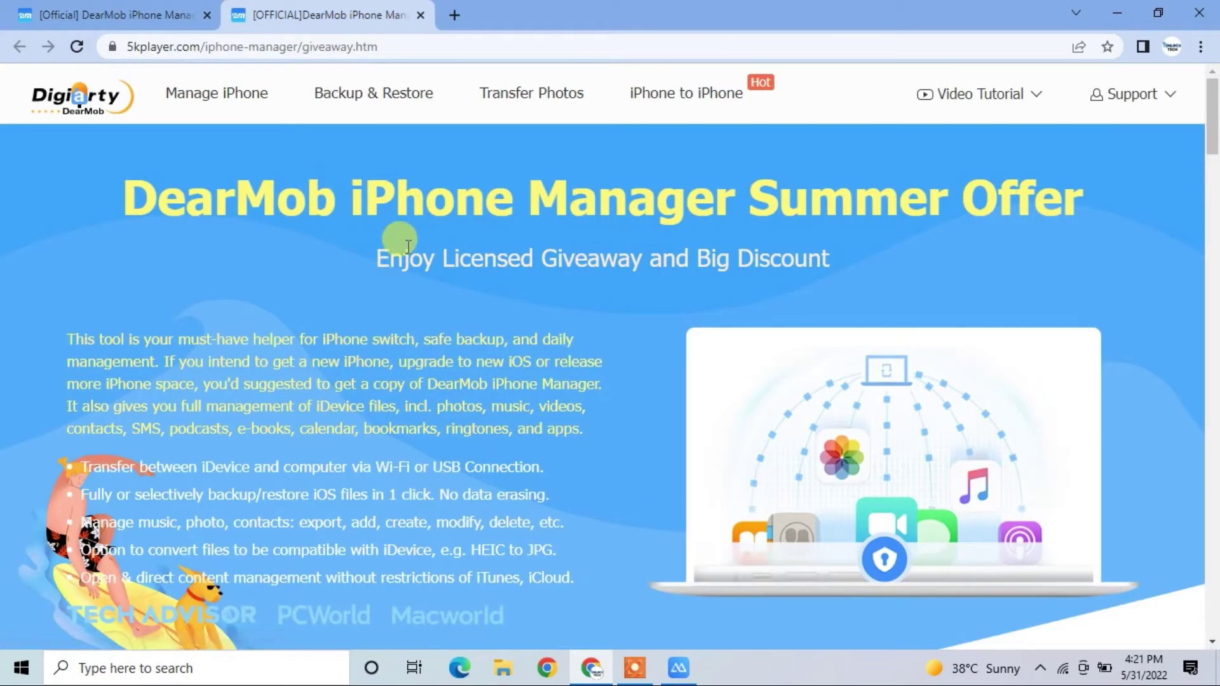
- Highlight the giveaway subtitle, then go back to the iPhone Manager product page tab
left_click_drag(367, 283, 813, 254)
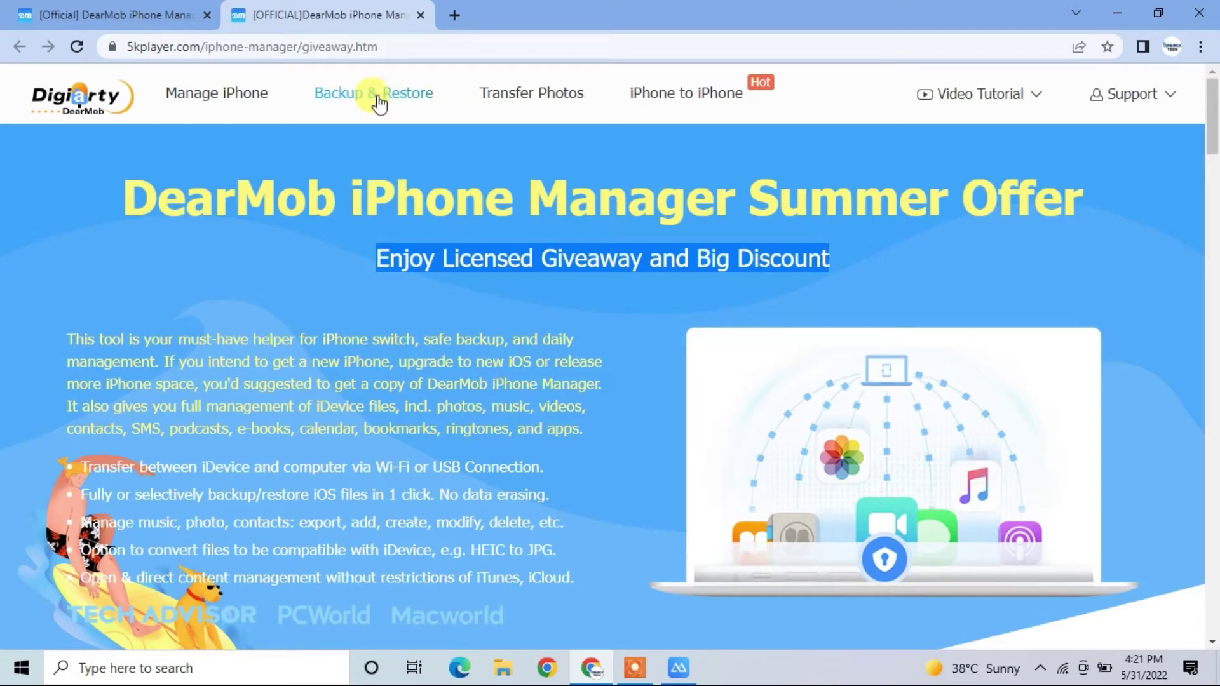
key("ctrl+shift+Tab")
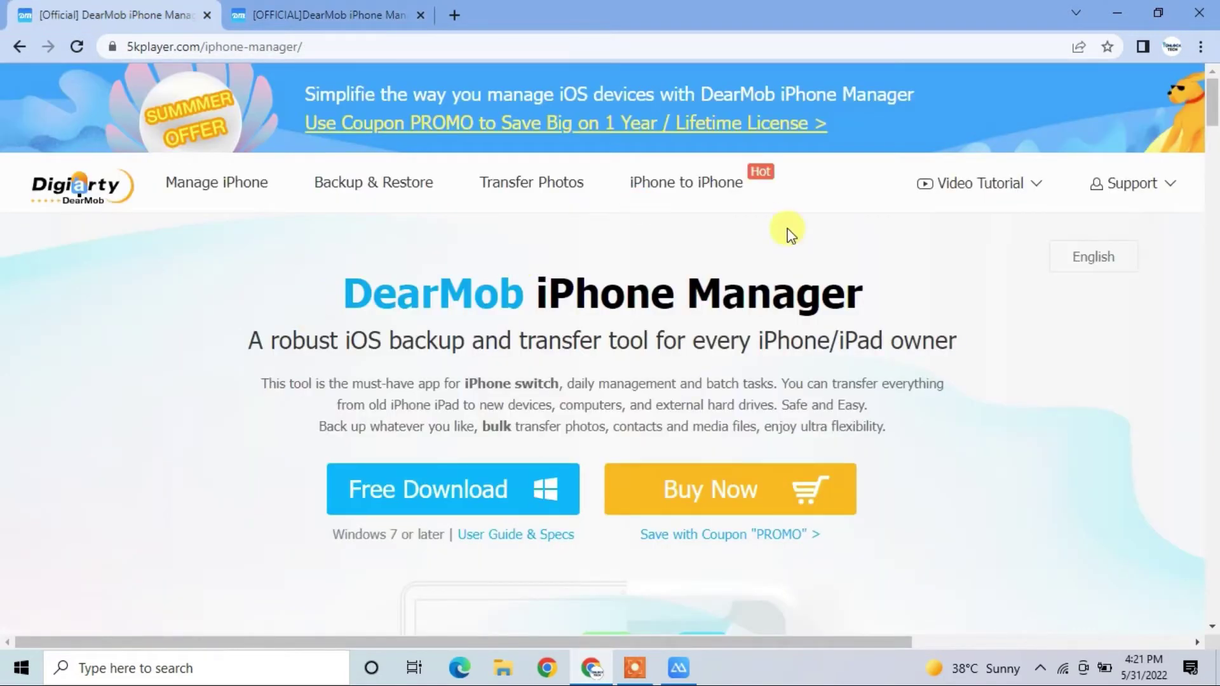
- Minimize Chrome, shift the mirror window right, and launch DearMob iPhone Manager from its shortcut
left_click(1110, 9)
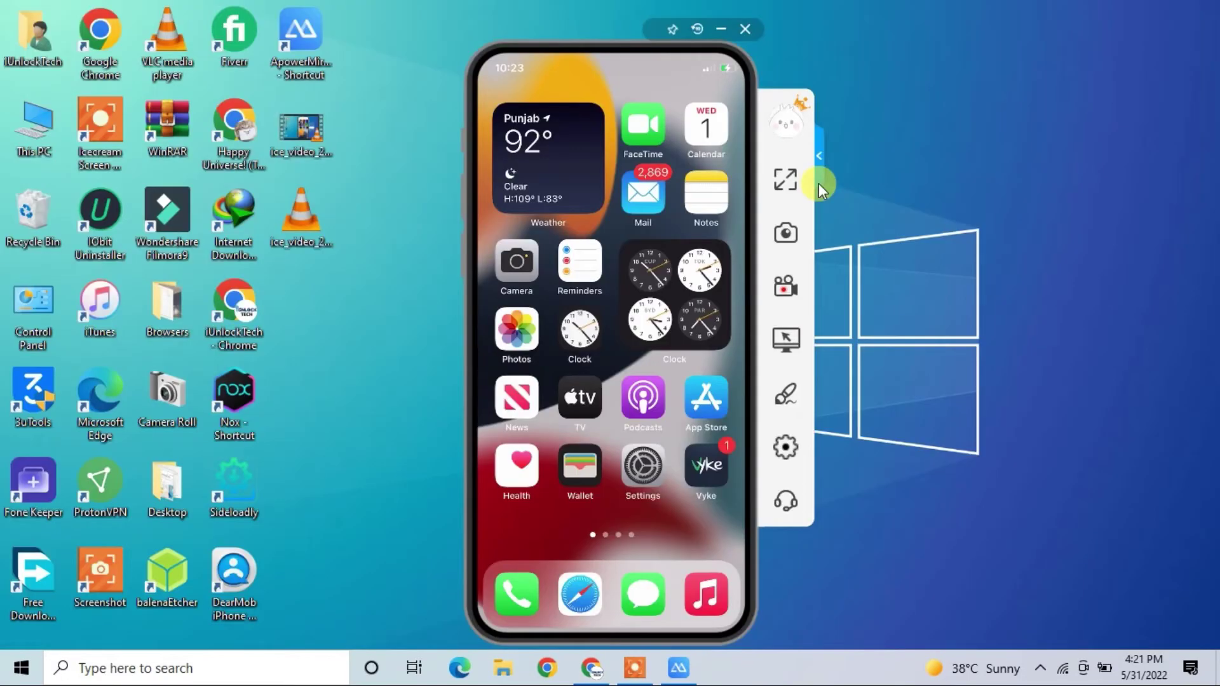
left_click_drag(551, 46, 680, 53)
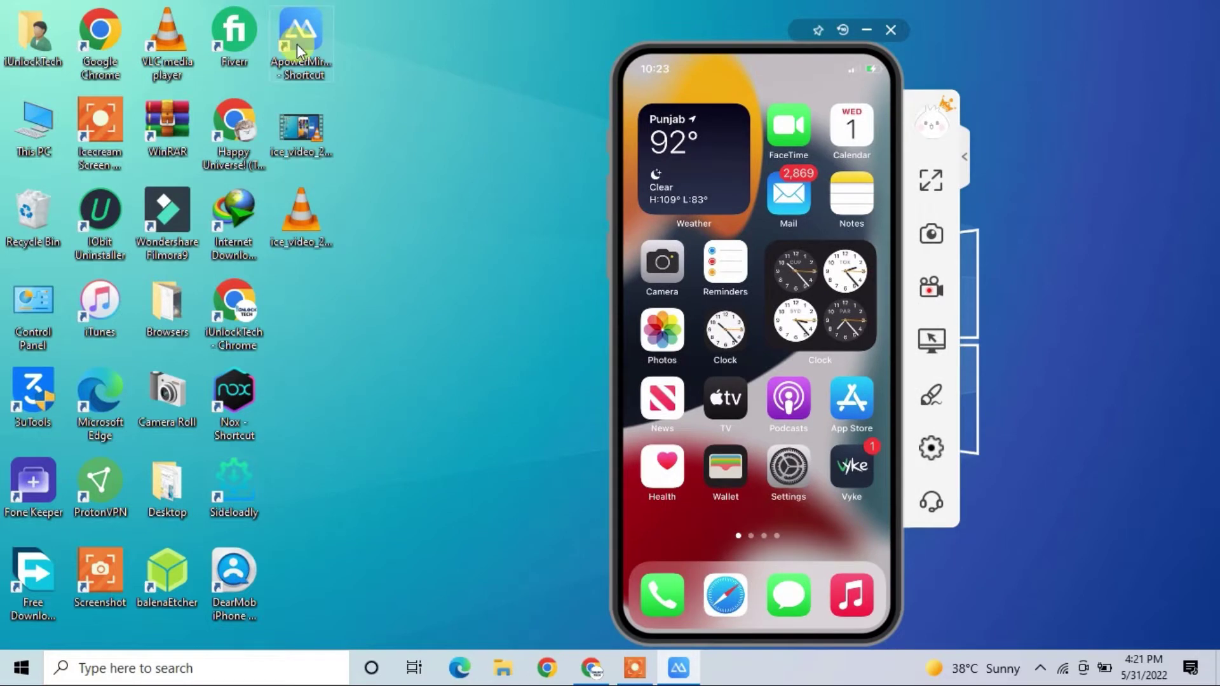
left_click_drag(227, 591, 452, 391)
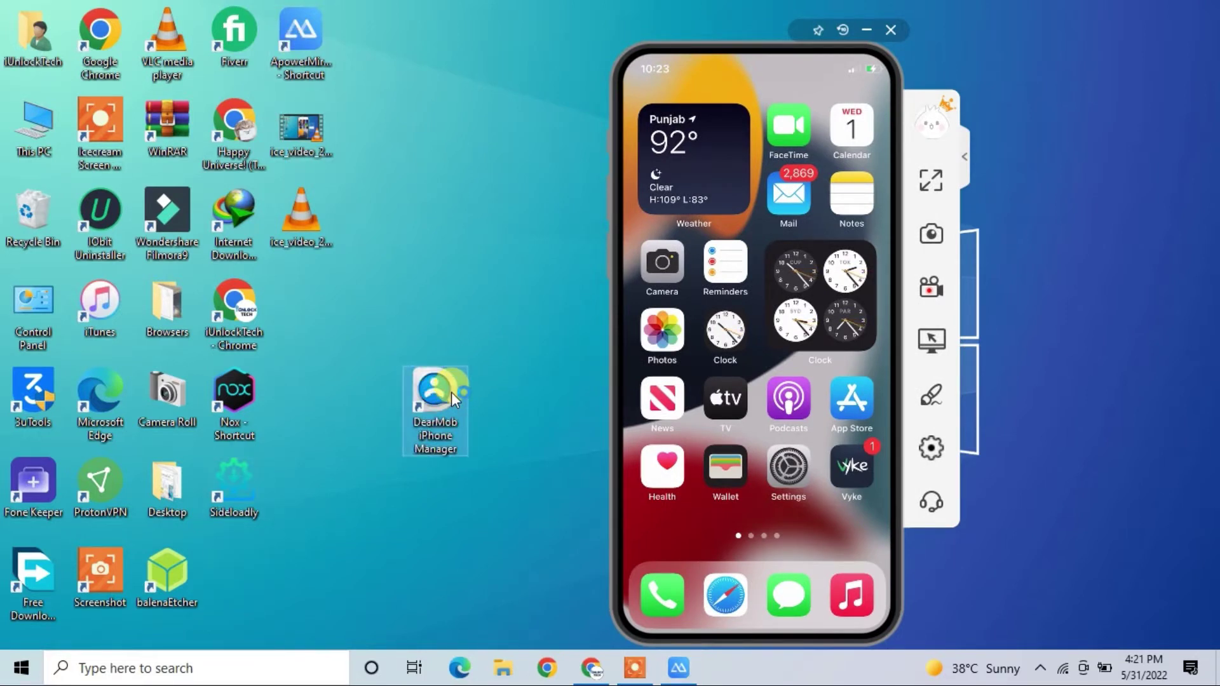
double_click(451, 391)
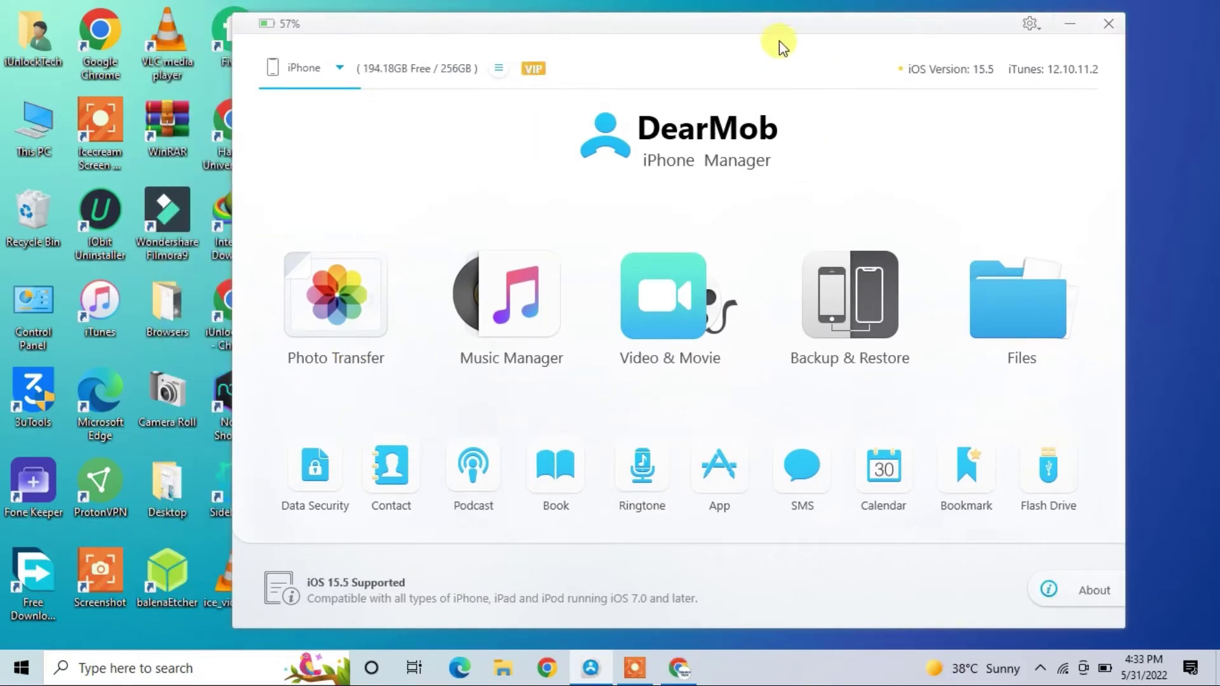
- Export all 14 photos of the 2022-06 group from Photo Transfer to the PC
left_click(344, 330)
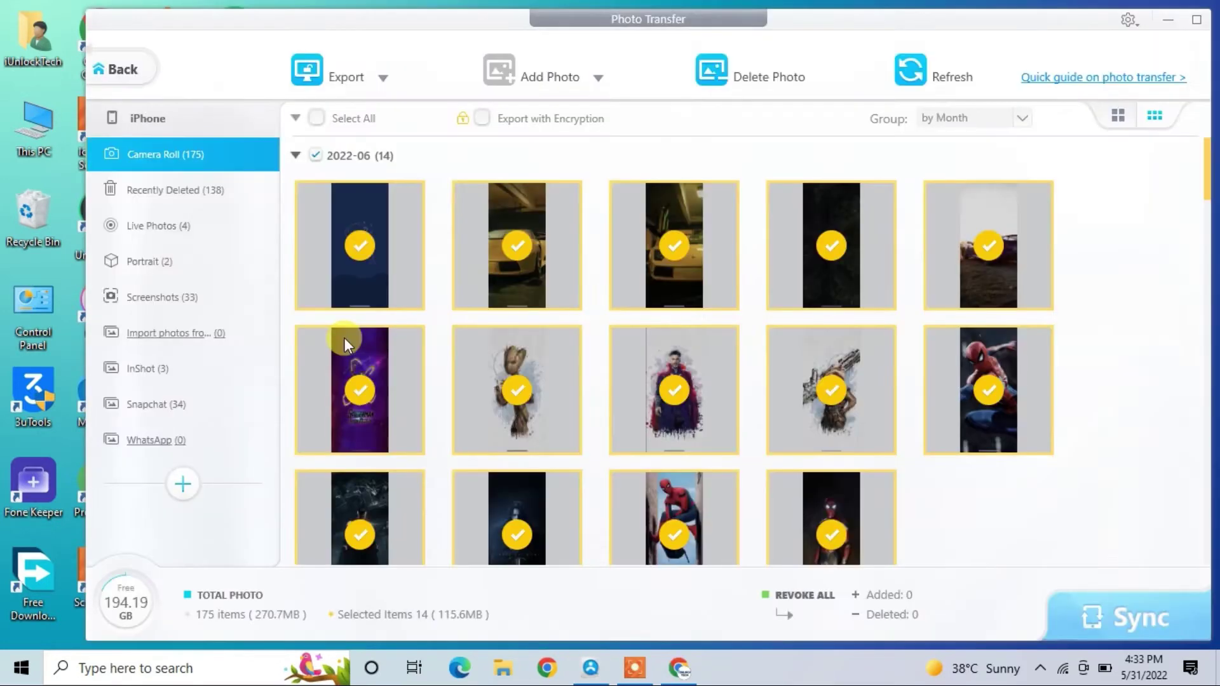
left_click(316, 155)
left_click(153, 74)
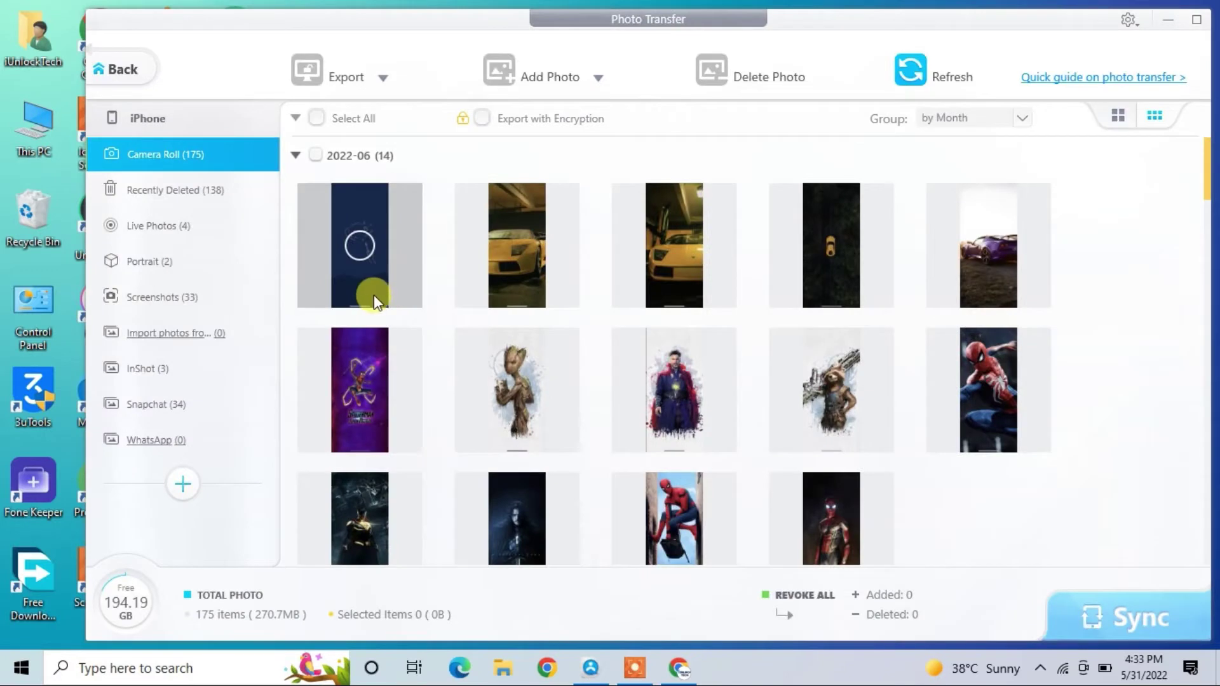
left_click(317, 155)
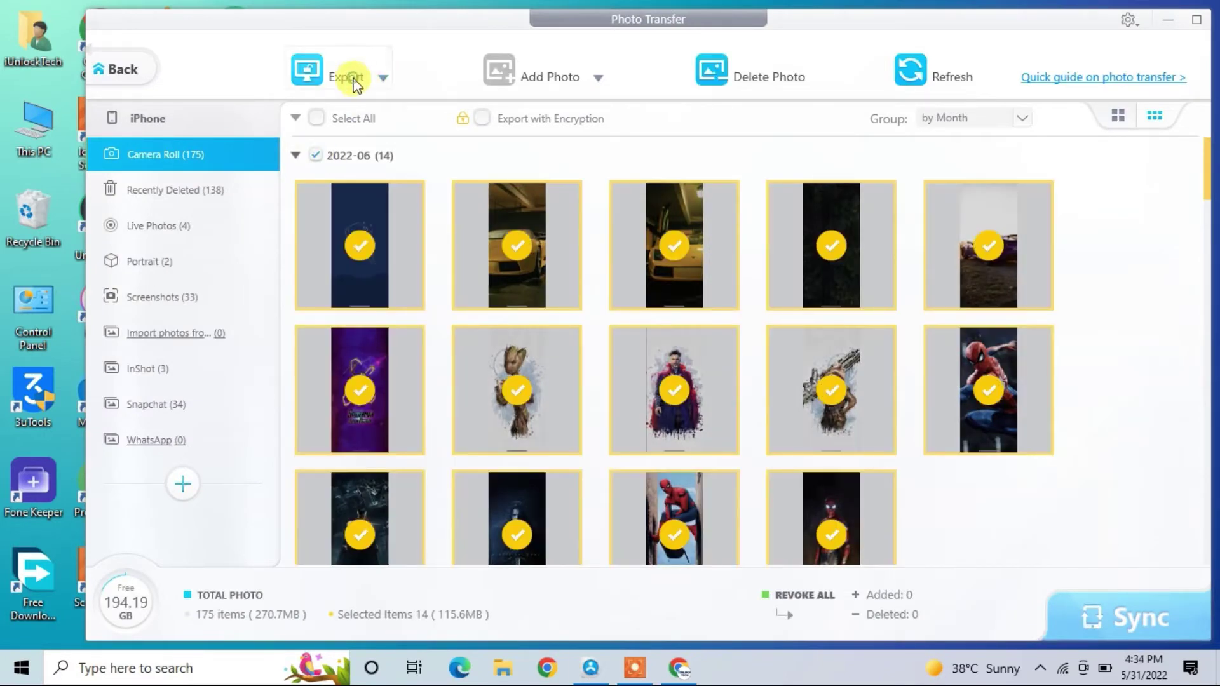
left_click(354, 79)
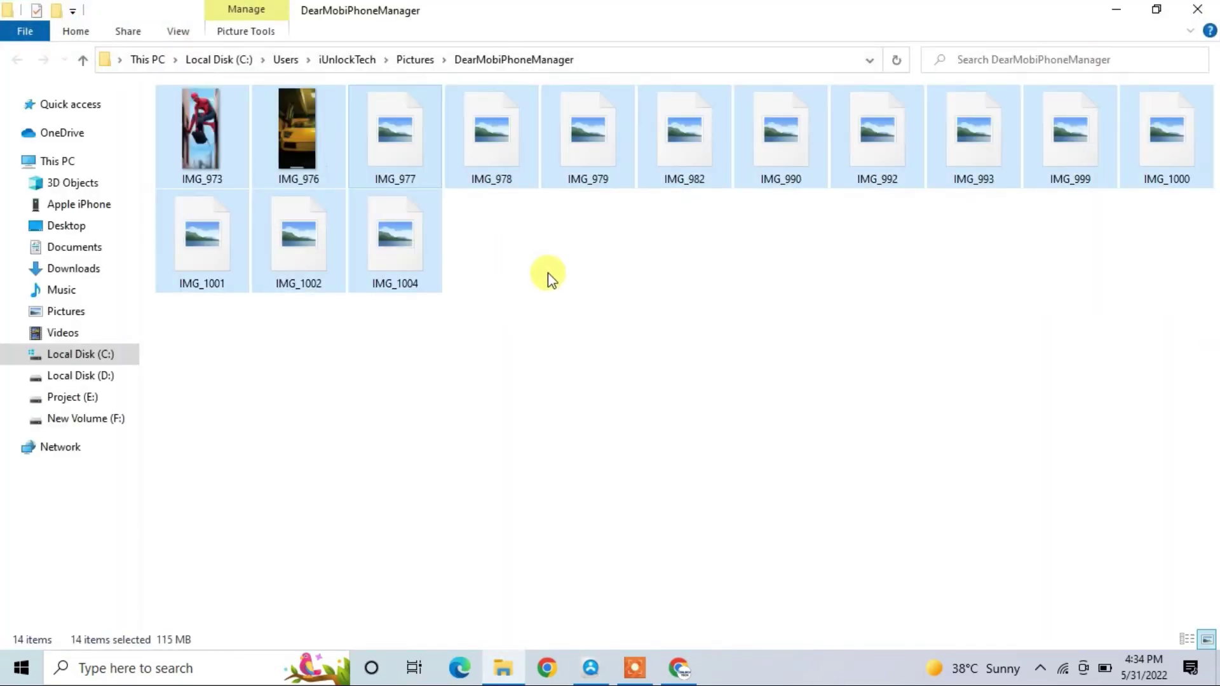
- Check the exported photos in Pictures\DearMobiPhoneManager in Explorer, then close it
left_click(549, 274)
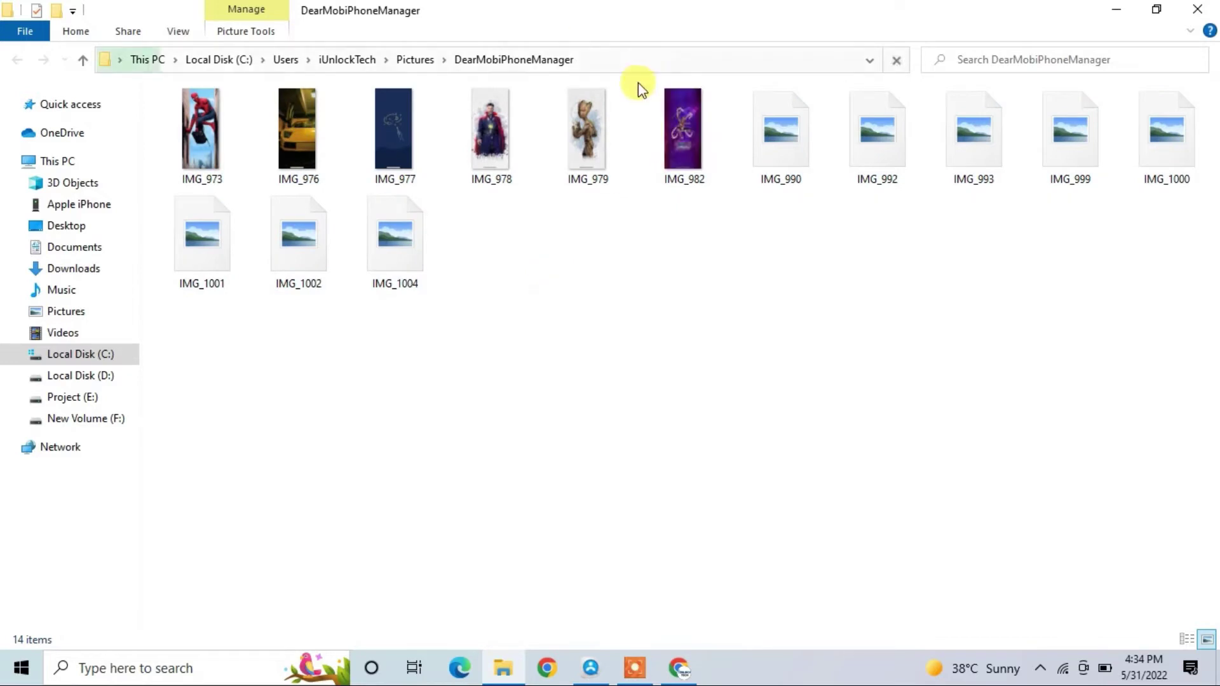
left_click(638, 66)
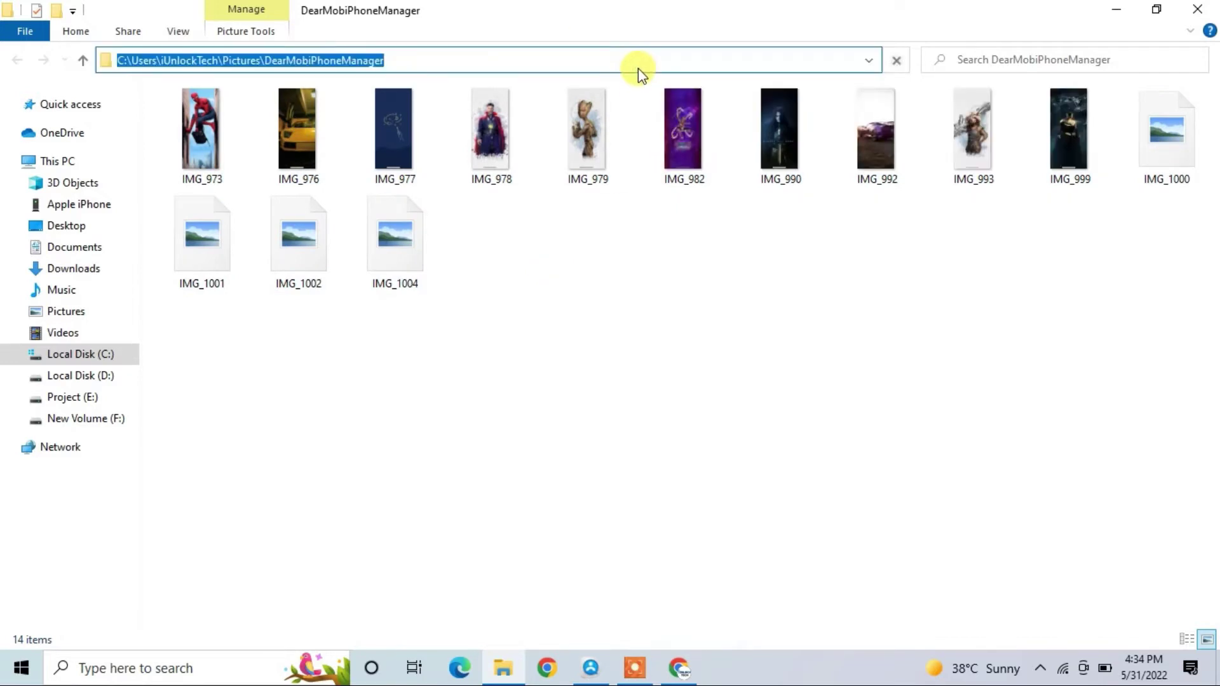
left_click(1198, 9)
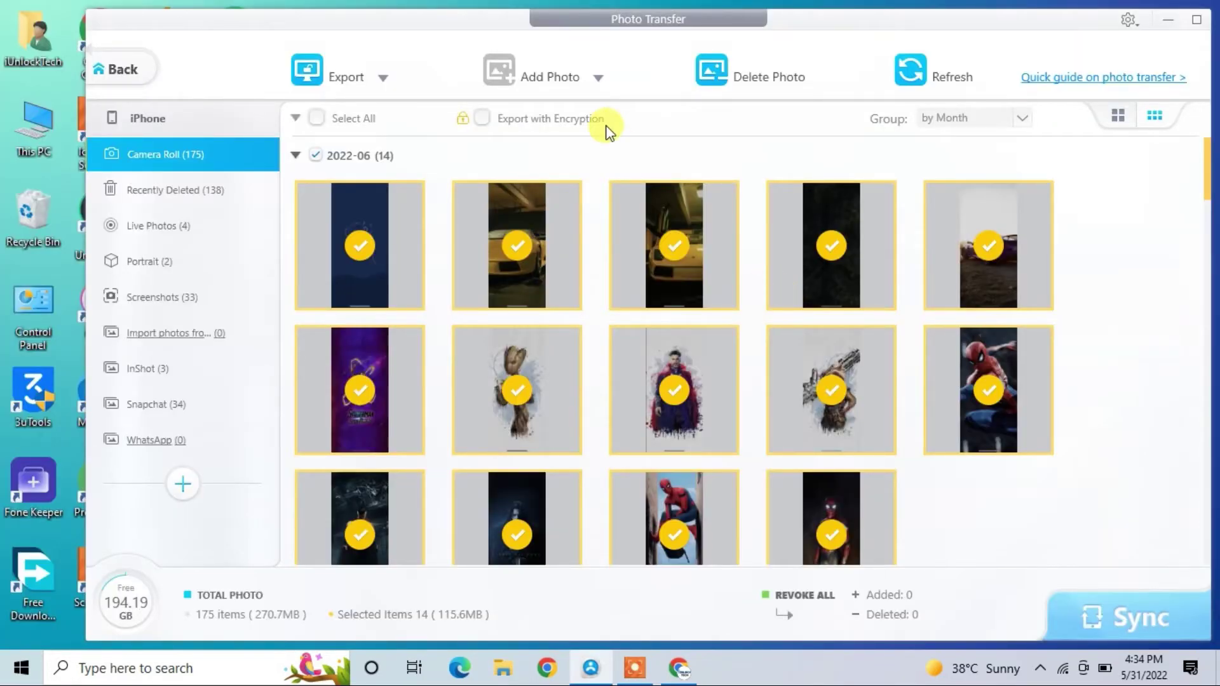
- Go to Music Manager from the home screen and start adding music from Documents
left_click(159, 79)
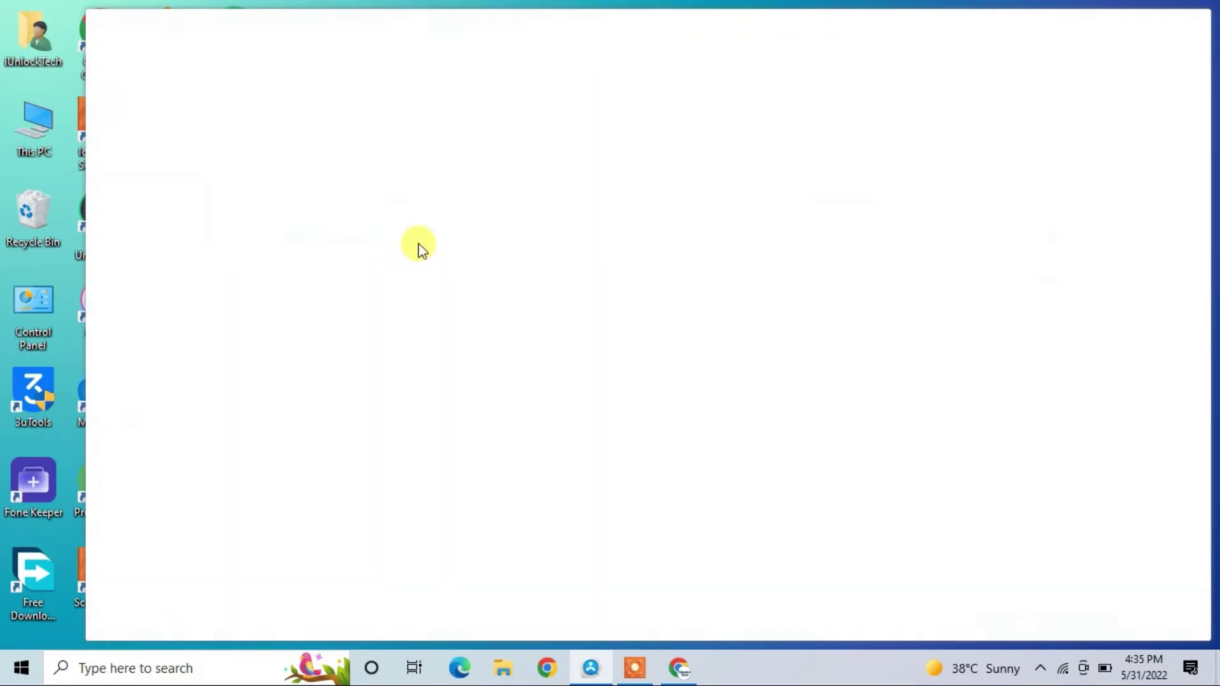
left_click(515, 349)
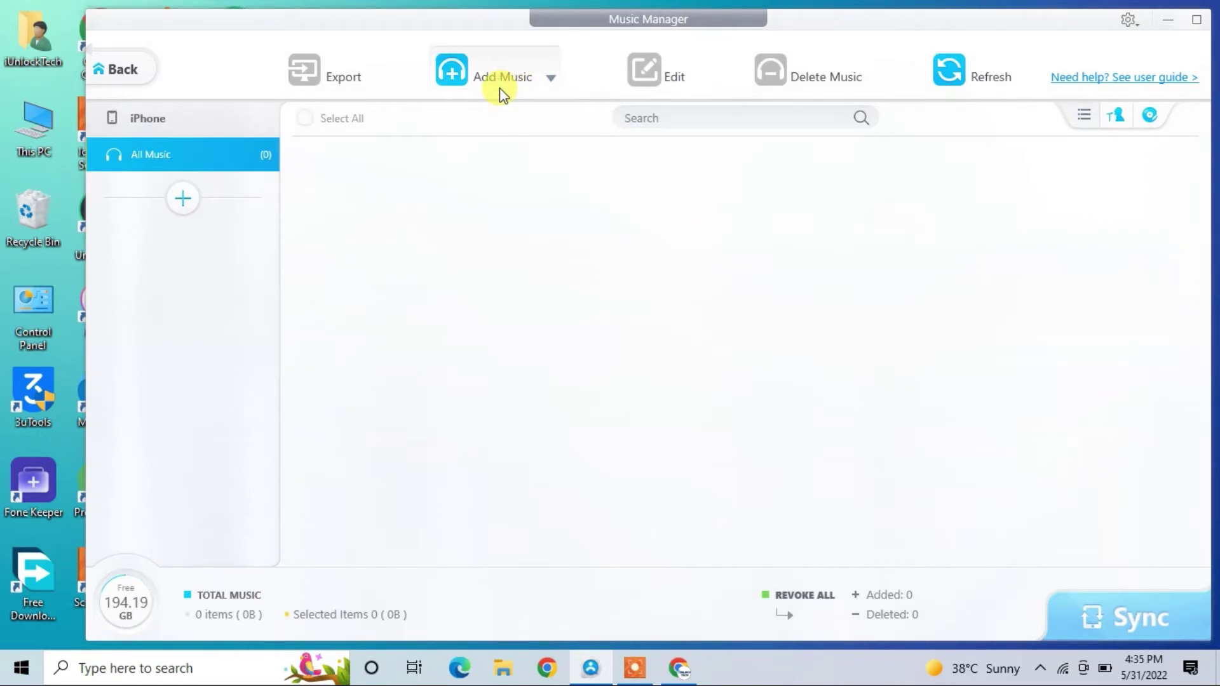
left_click(501, 91)
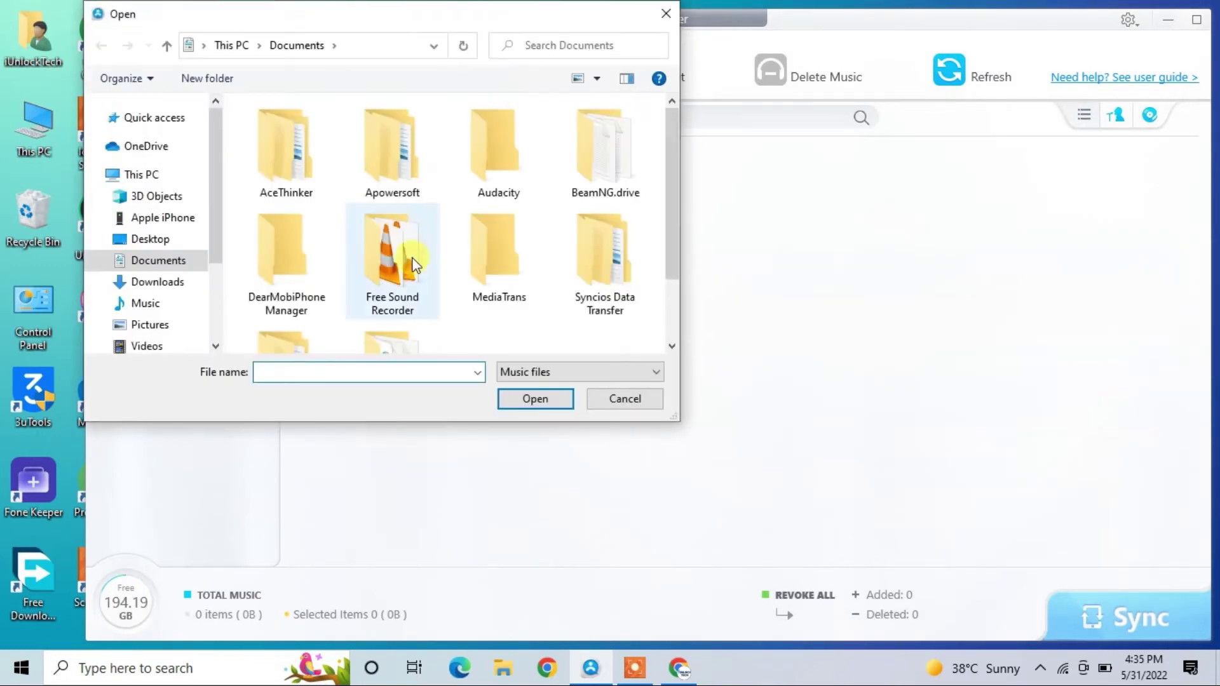
left_click(401, 282)
double_click(401, 282)
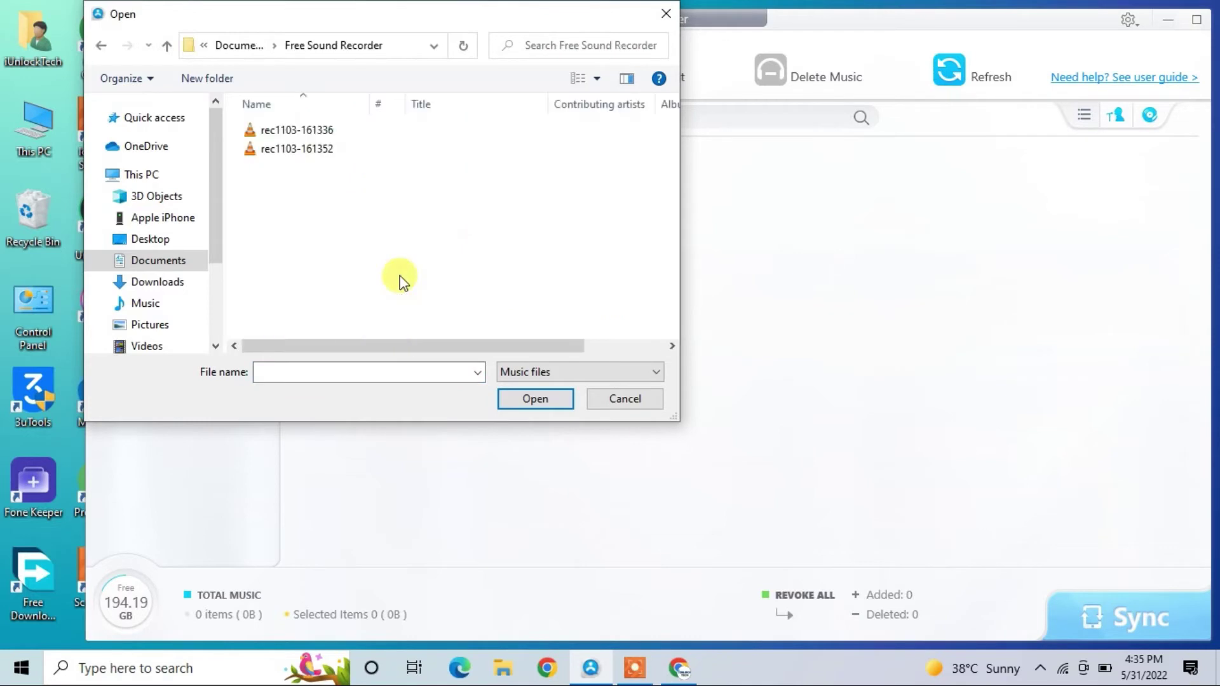
left_click_drag(316, 193, 318, 133)
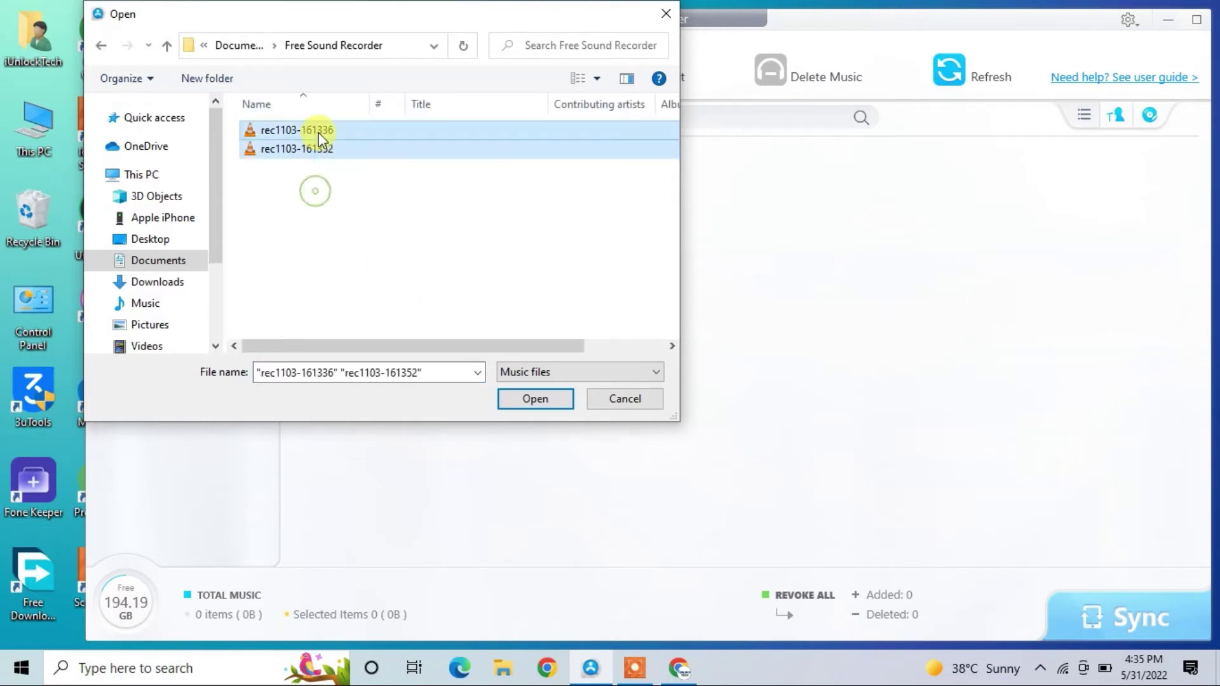
left_click(509, 399)
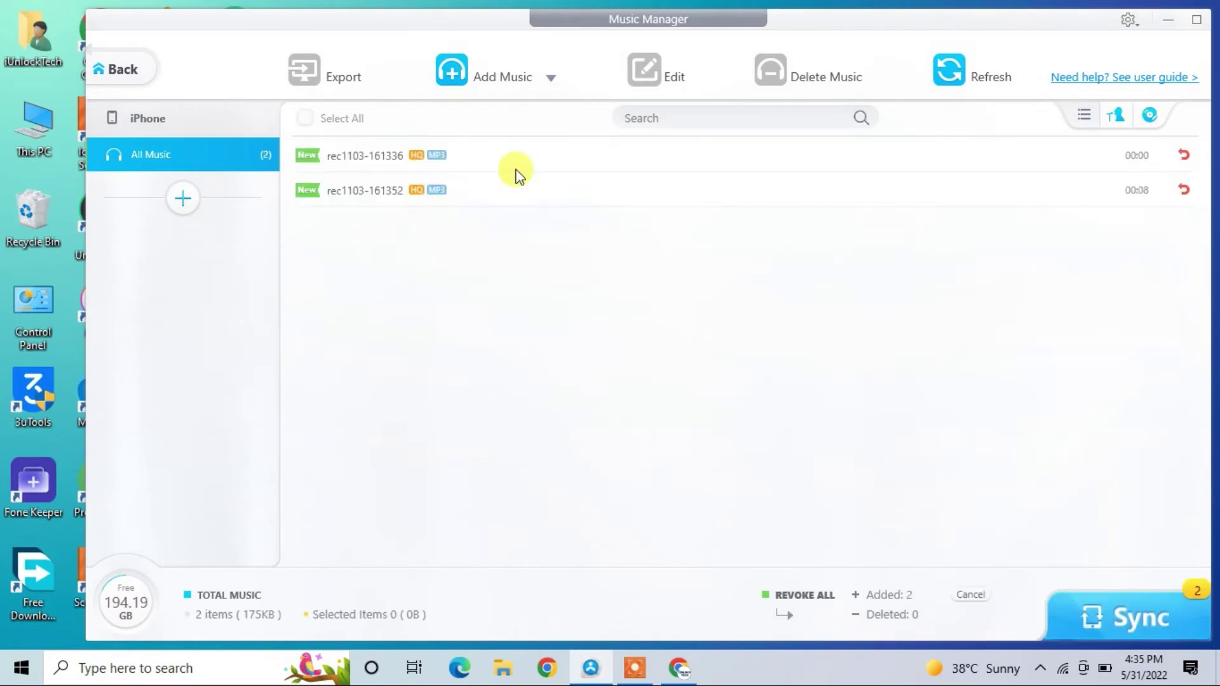
- Leave Music Manager, discarding the two unsynced recordings, and return to the home screen
left_click(127, 71)
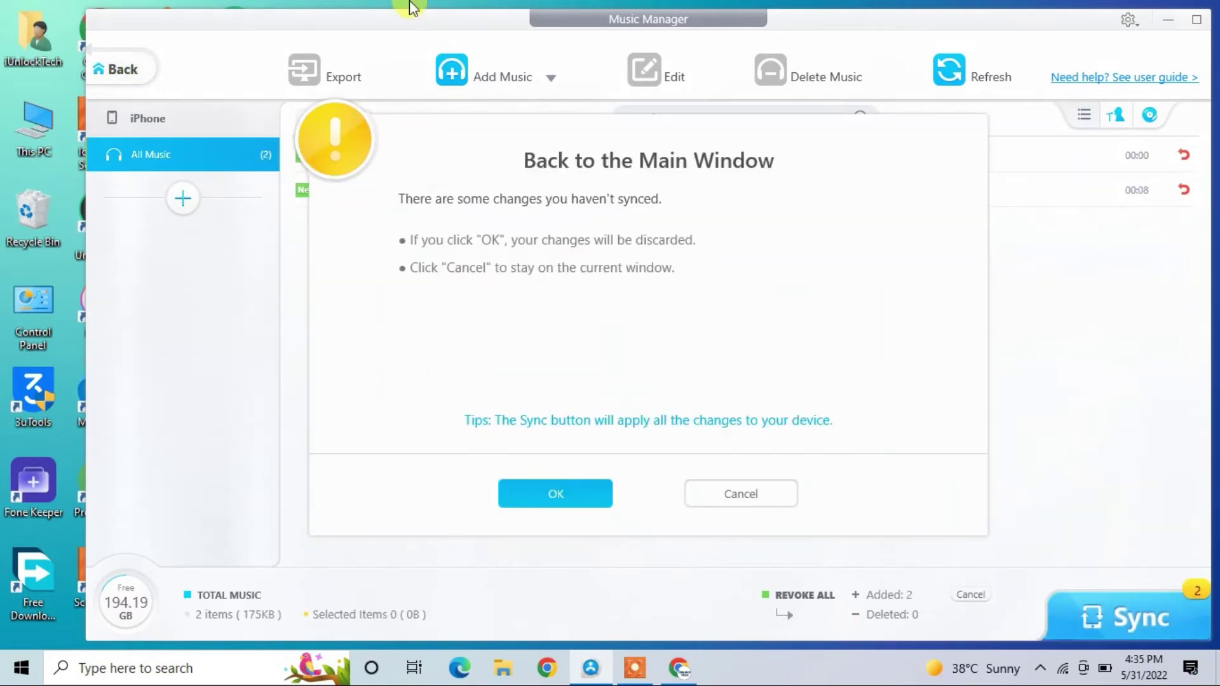
left_click(716, 497)
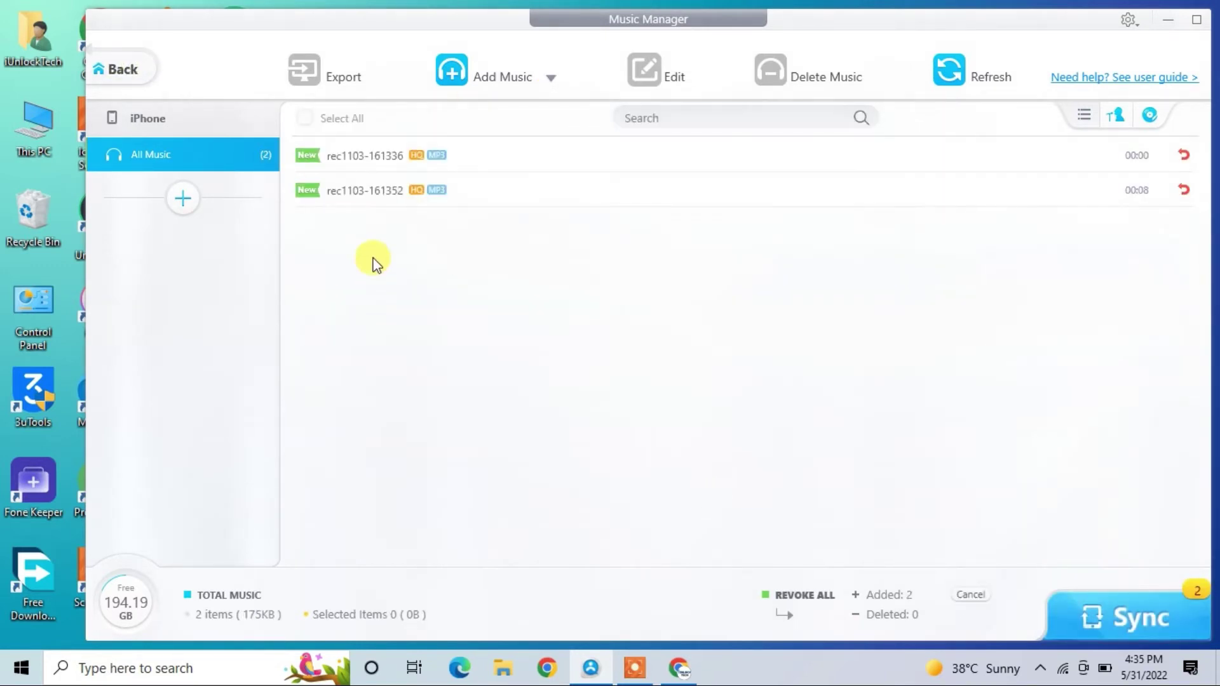
left_click(130, 68)
left_click(517, 497)
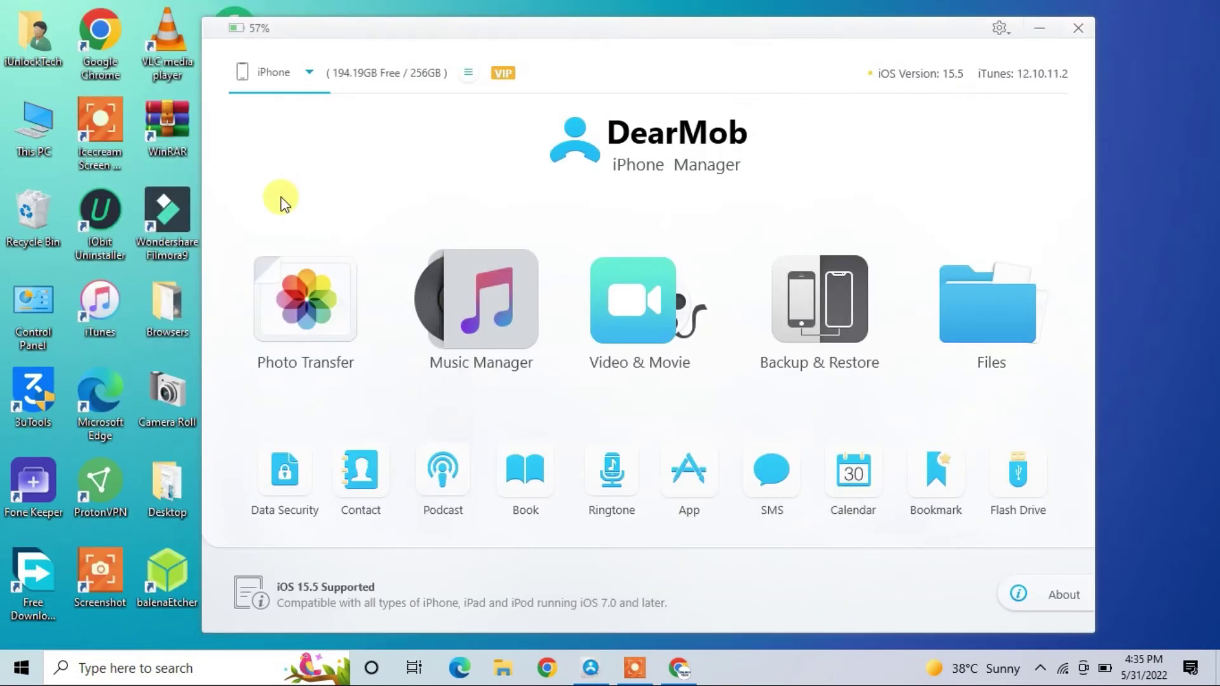
- Export all 30 recorded videos from Video & Movie to Videos\DearMobiPhoneManager and close Explorer
left_click(630, 317)
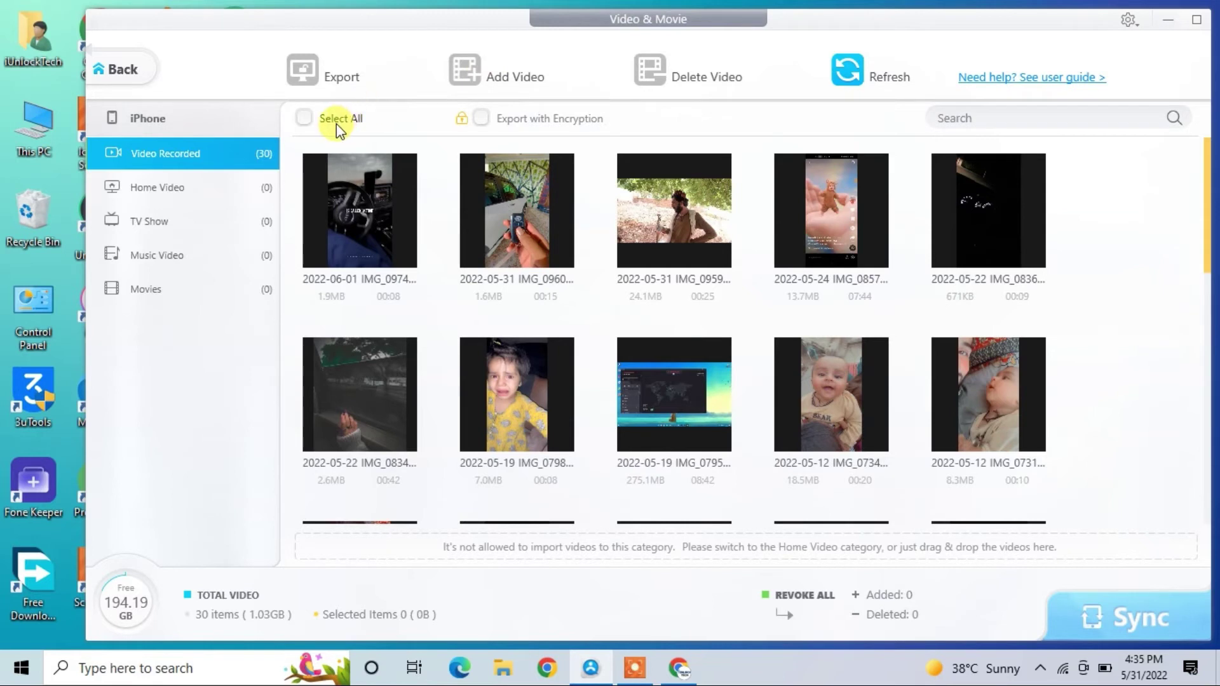
left_click(303, 121)
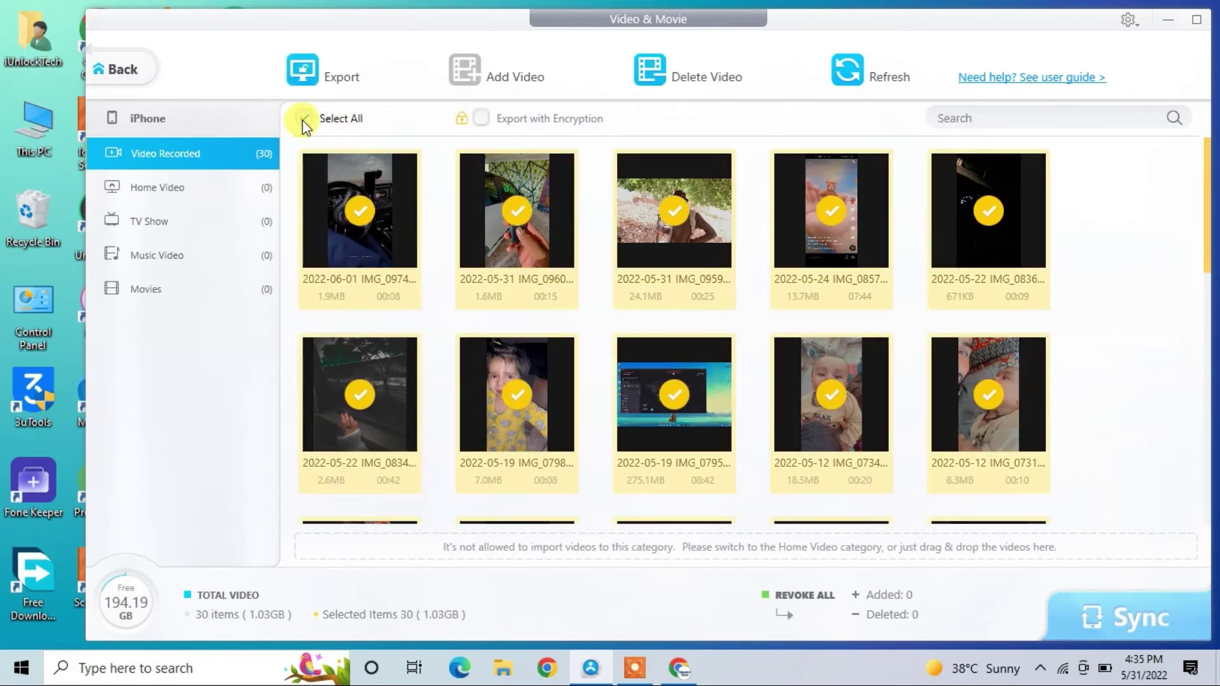
left_click(344, 80)
left_click(647, 497)
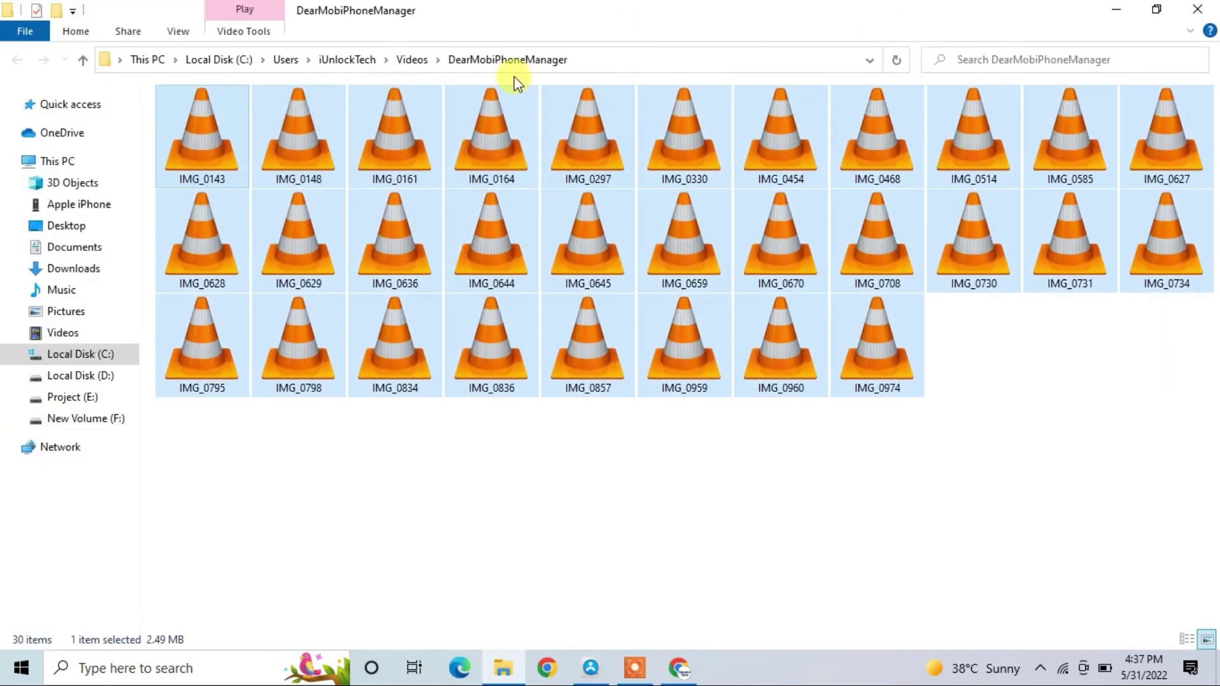
key("alt+F4")
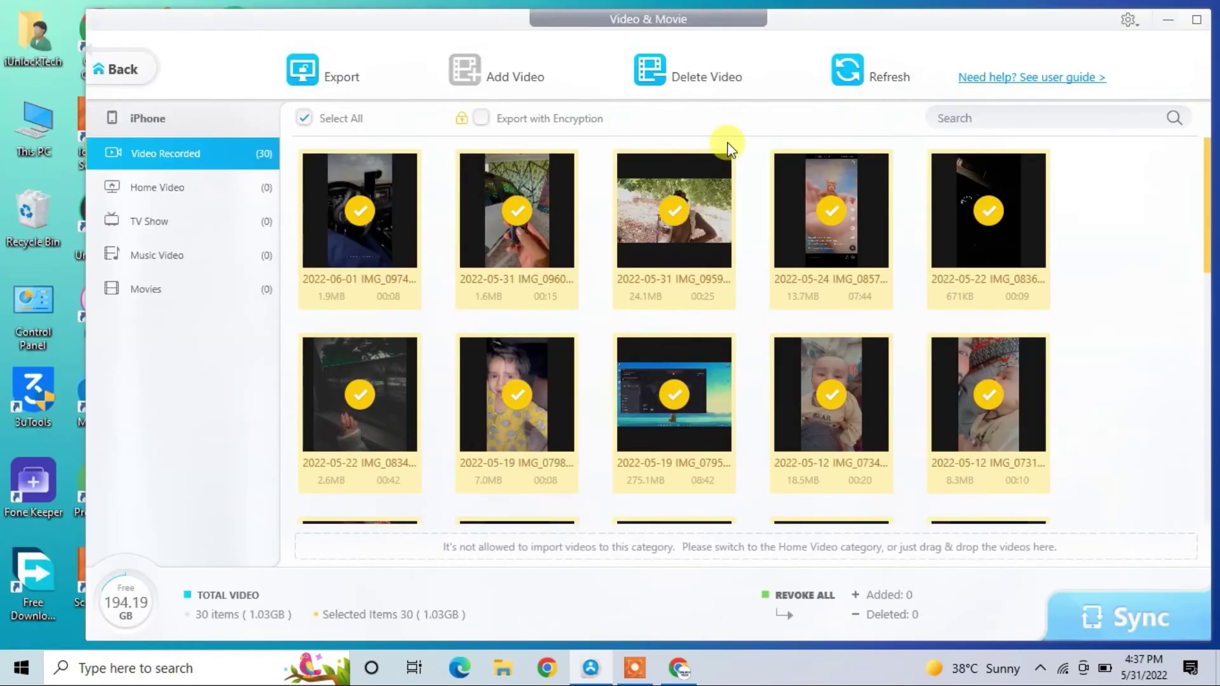
- Deselect the videos, look through the Movies and TV Show categories, and return home
left_click(306, 119)
left_click(170, 283)
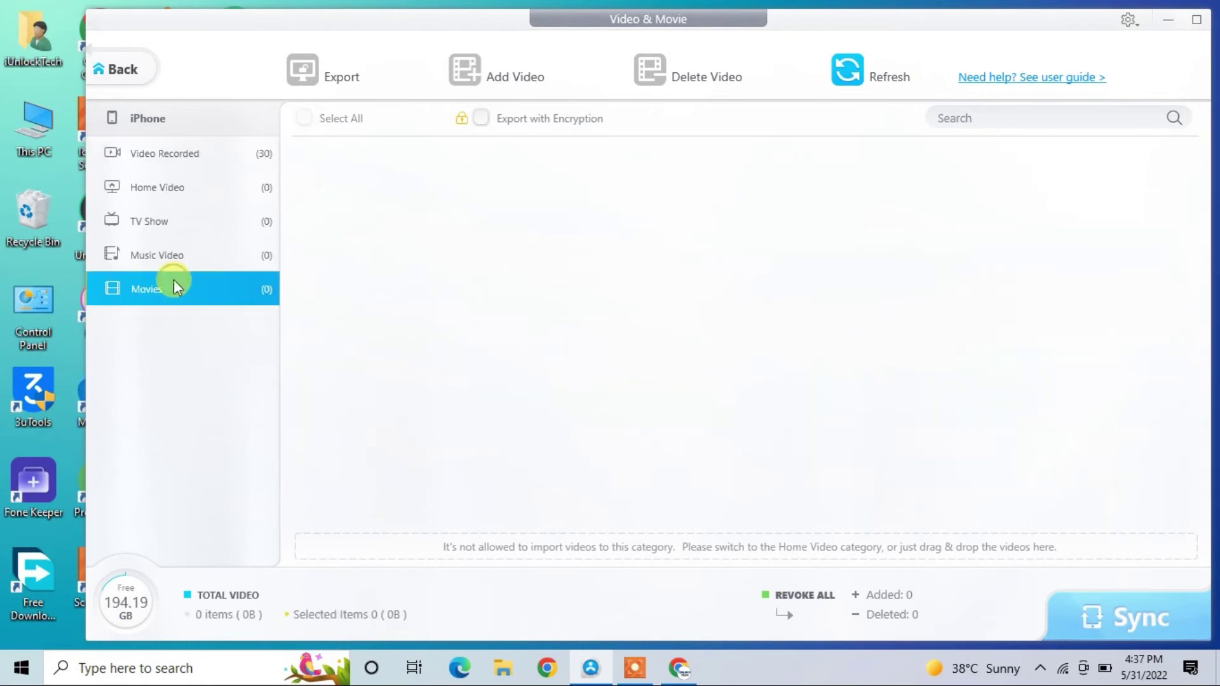
left_click(203, 229)
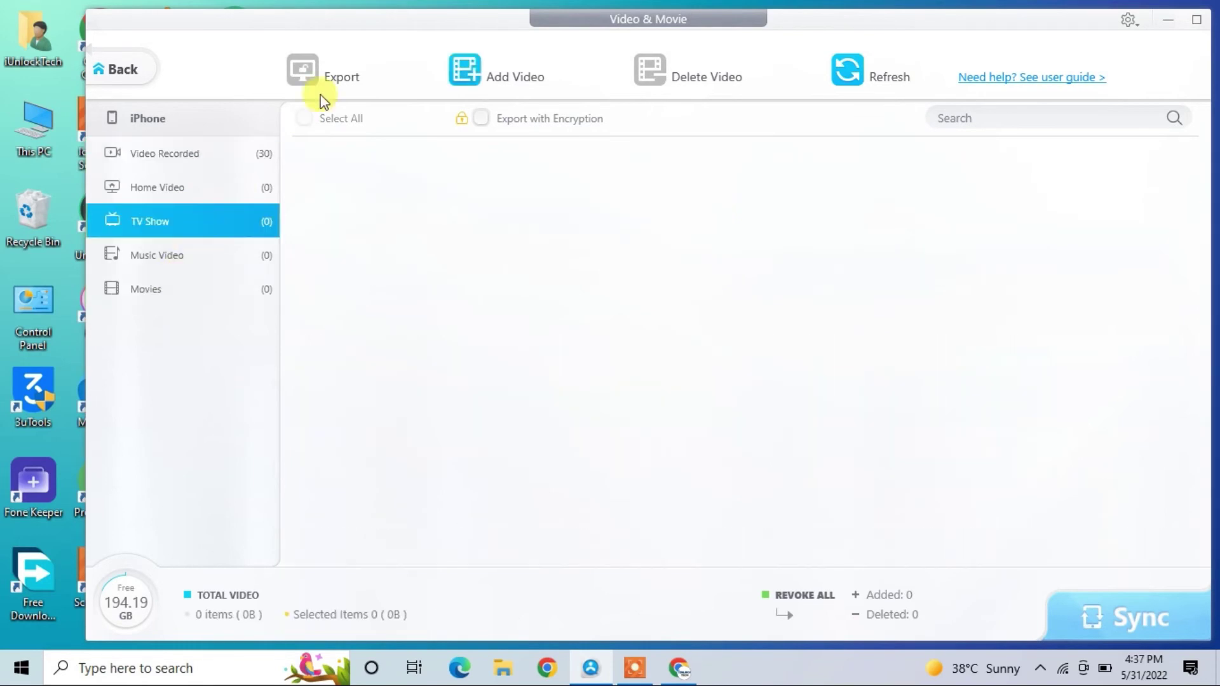
left_click(114, 71)
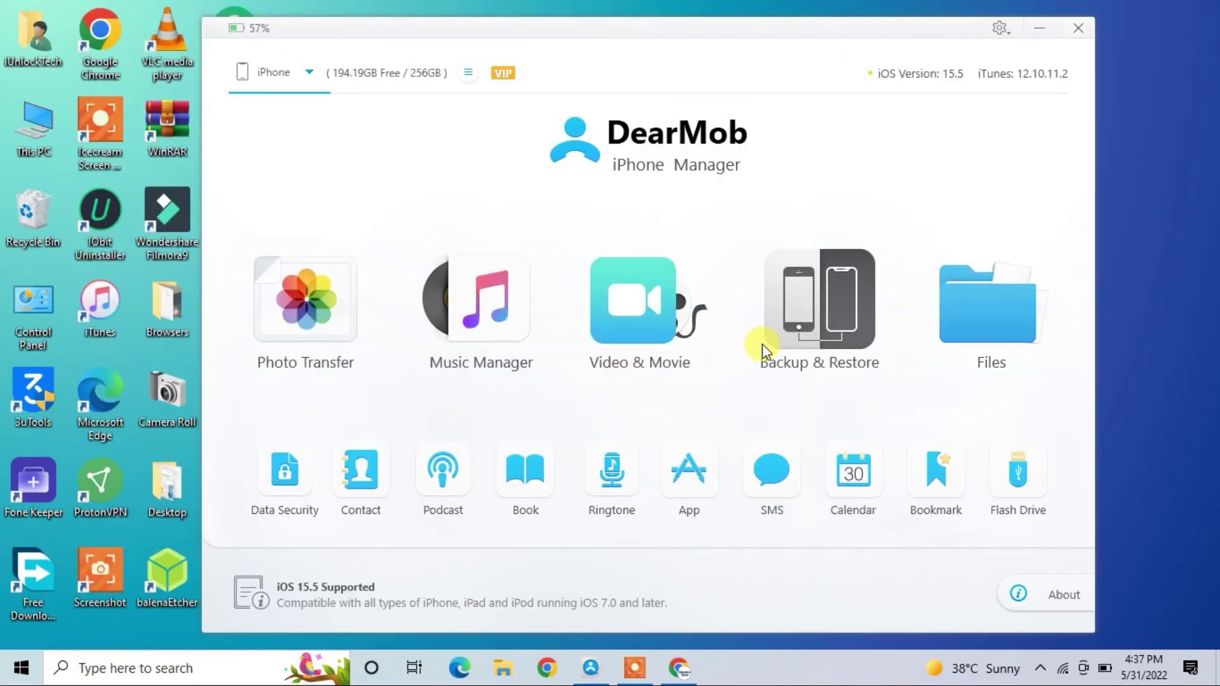
left_click(823, 281)
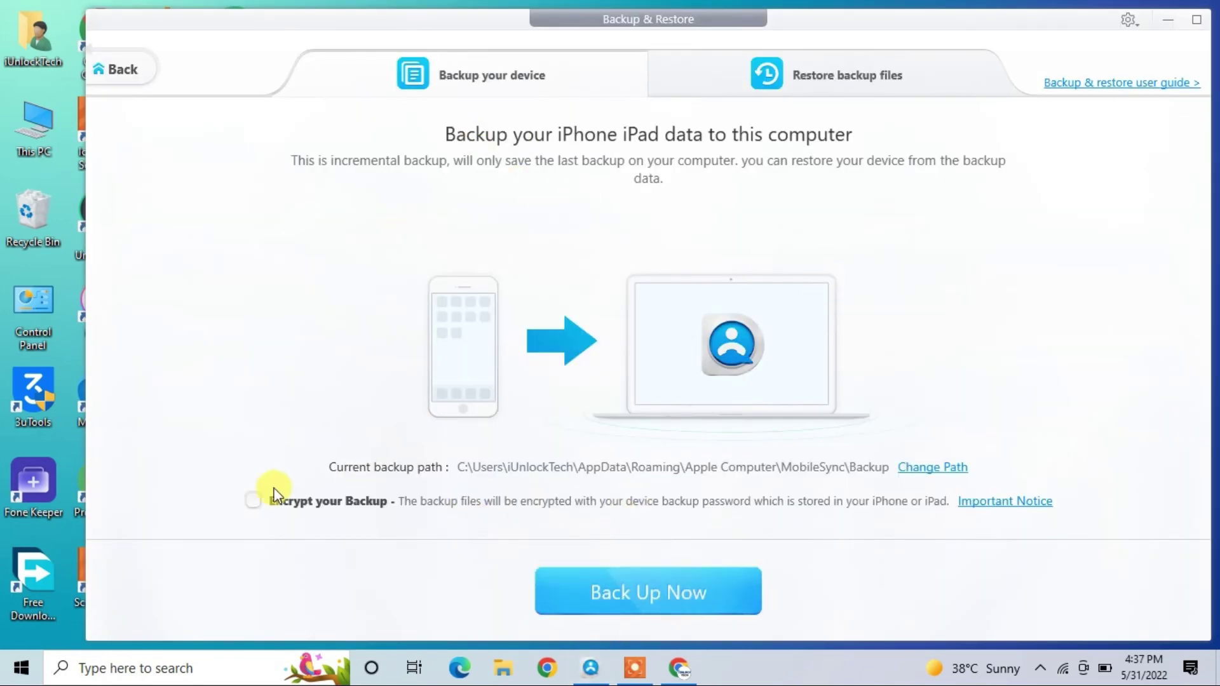
left_click(253, 500)
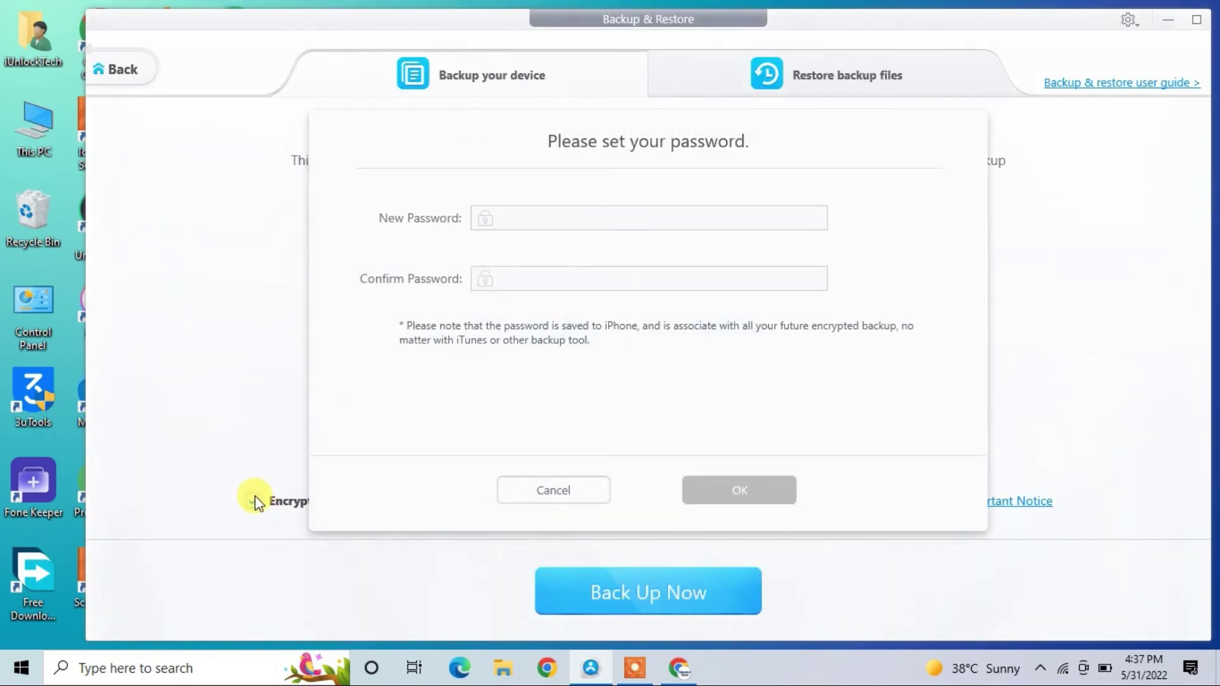
left_click(525, 486)
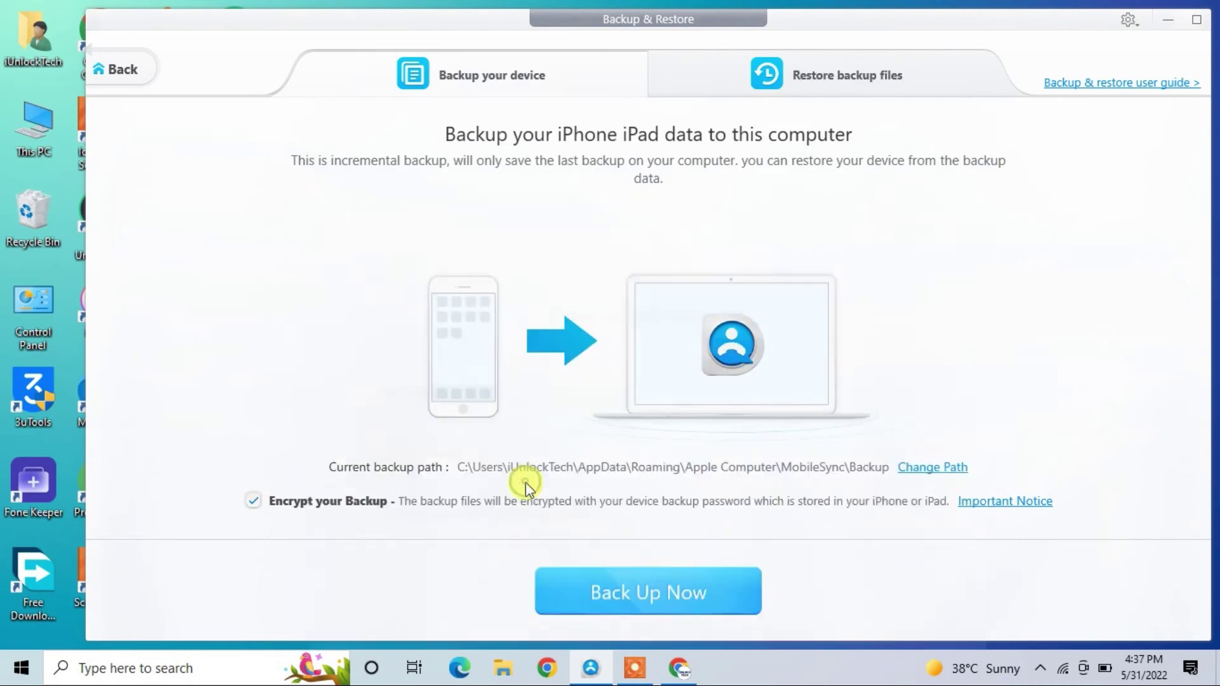
left_click(795, 84)
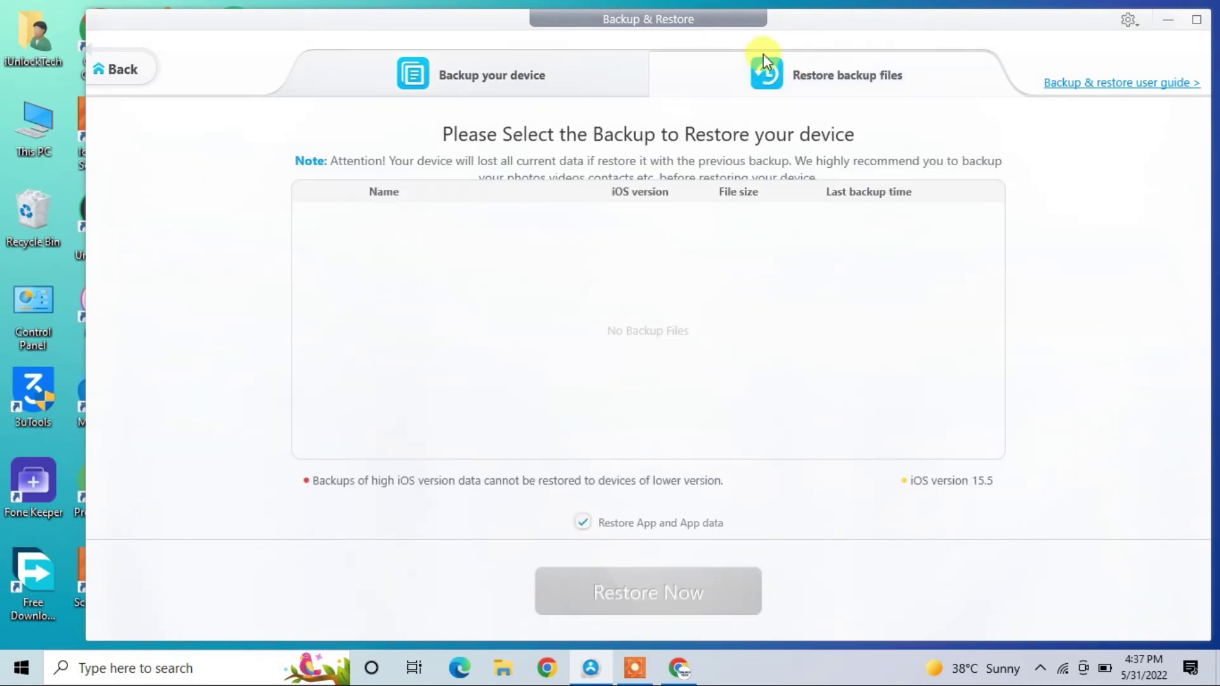
left_click(600, 87)
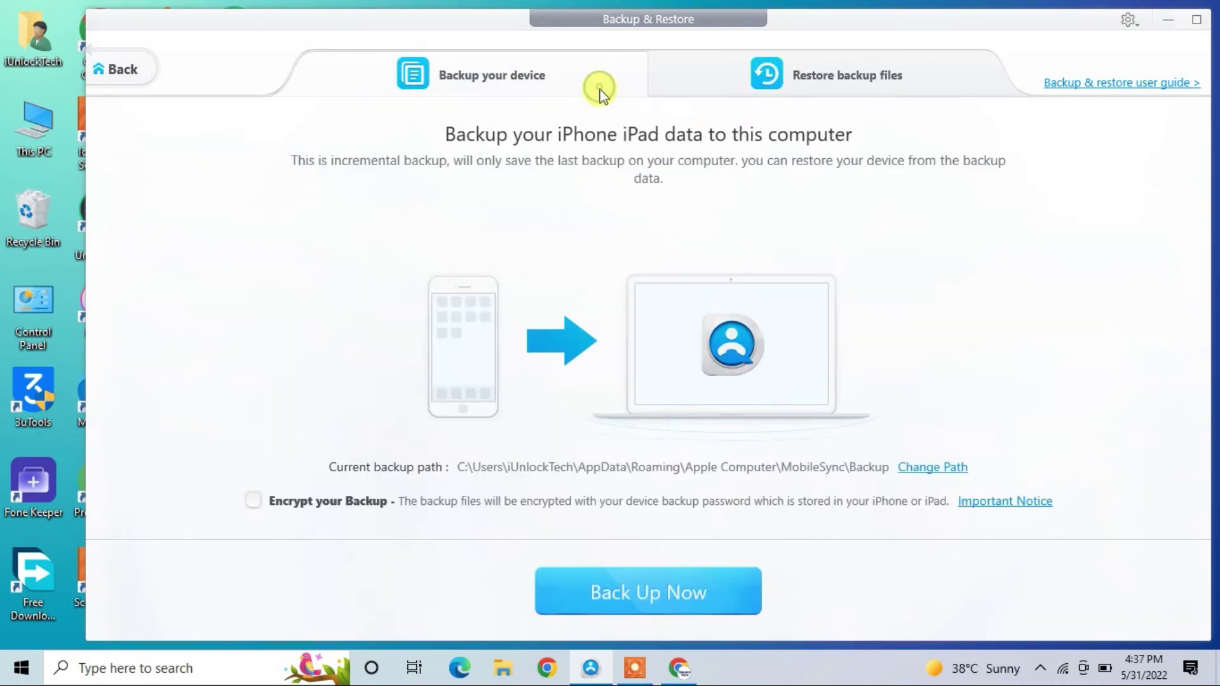
left_click(788, 91)
left_click(145, 72)
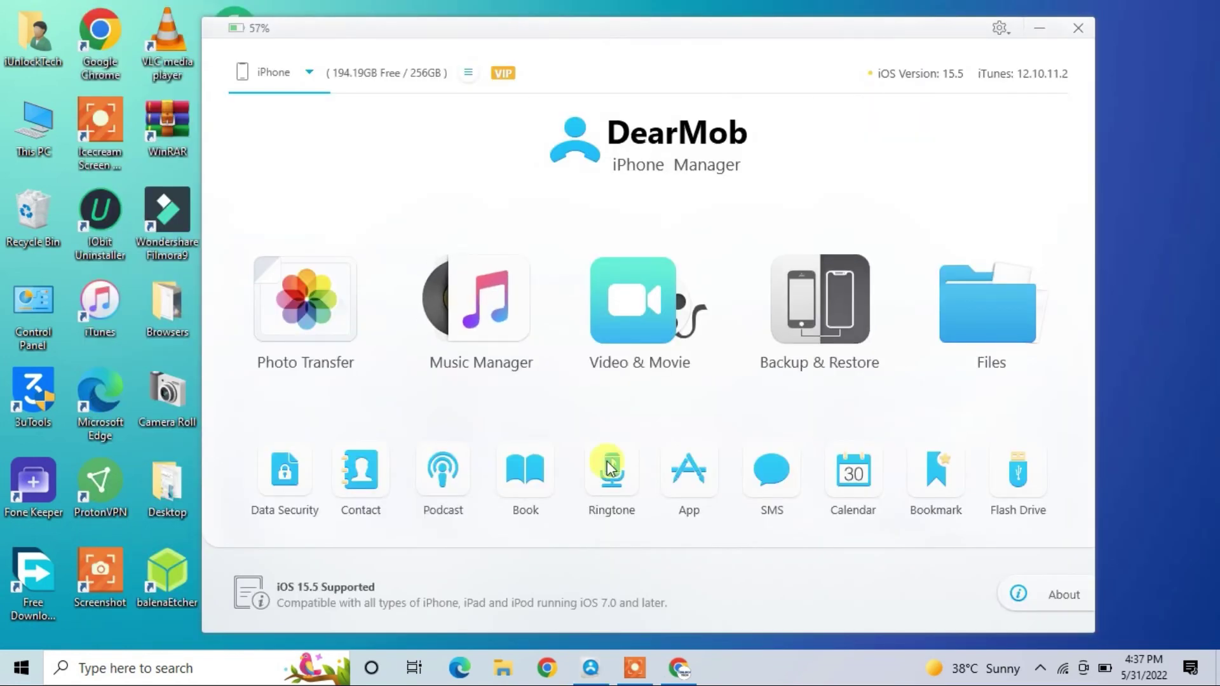
- Open the Contact manager to load the iPhone's contacts
left_click(356, 470)
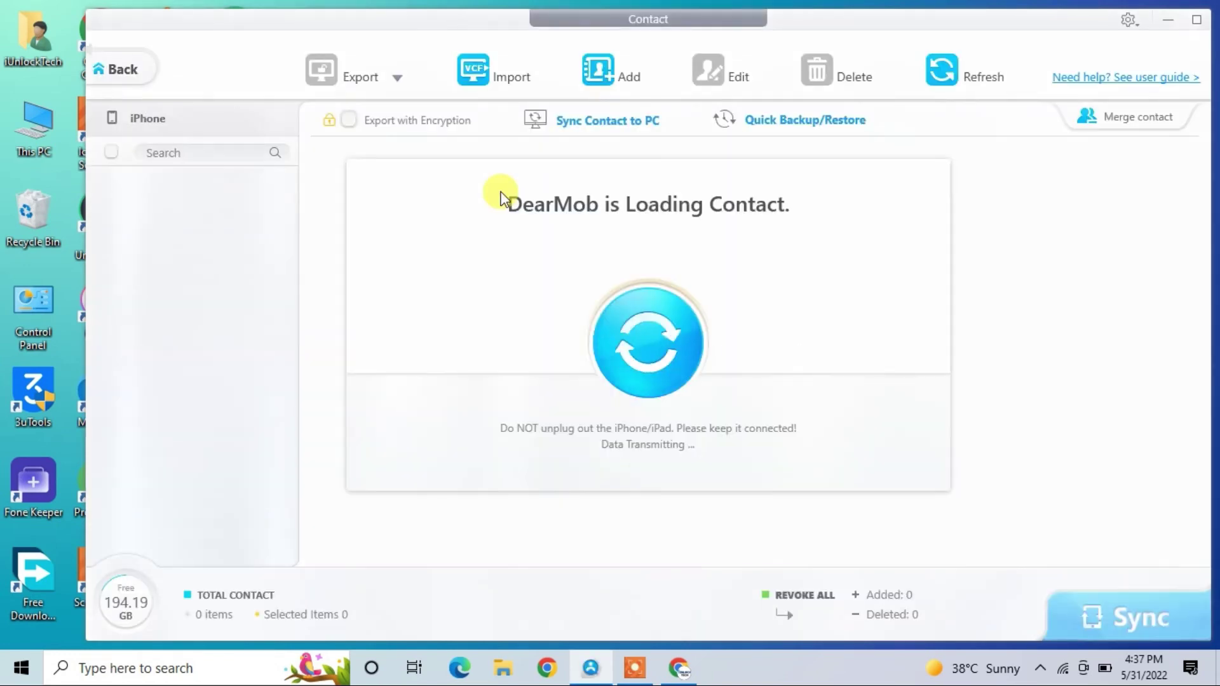